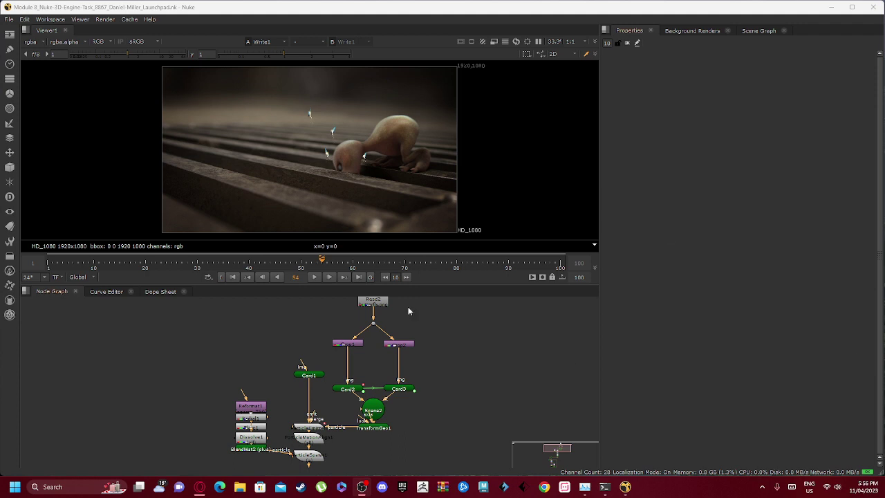
Step: Play the Write1 composite briefly, stop it, and refresh the current frame in the viewer
left_click(315, 277)
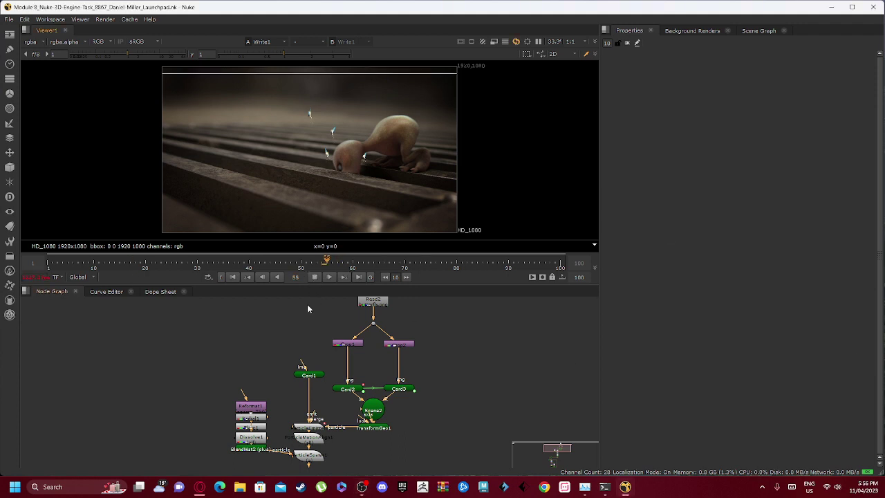
left_click(314, 278)
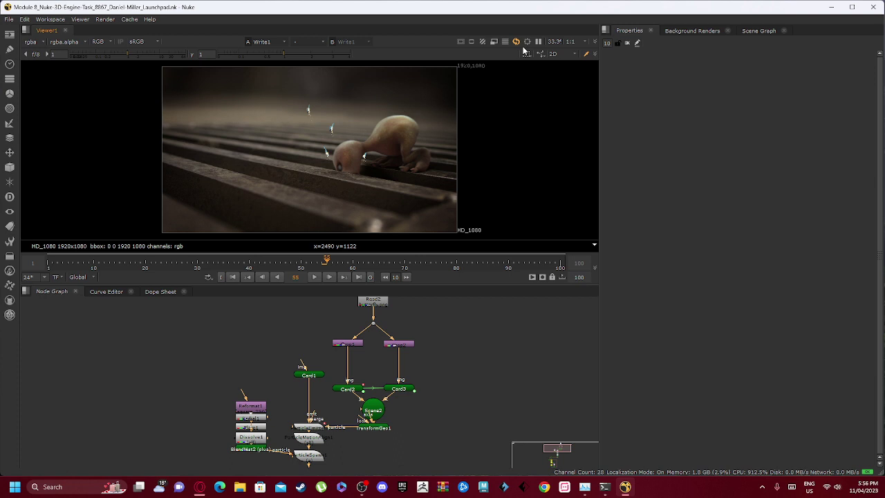
left_click(515, 42)
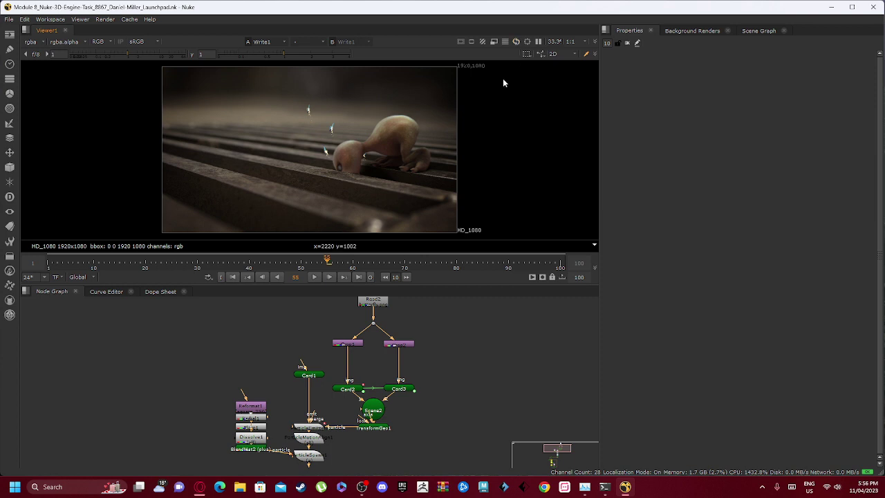
left_click(516, 41)
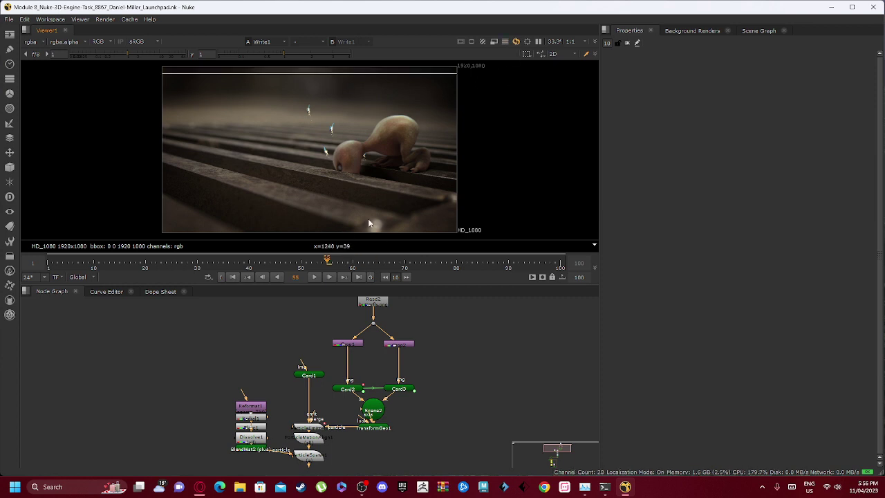
left_click(515, 42)
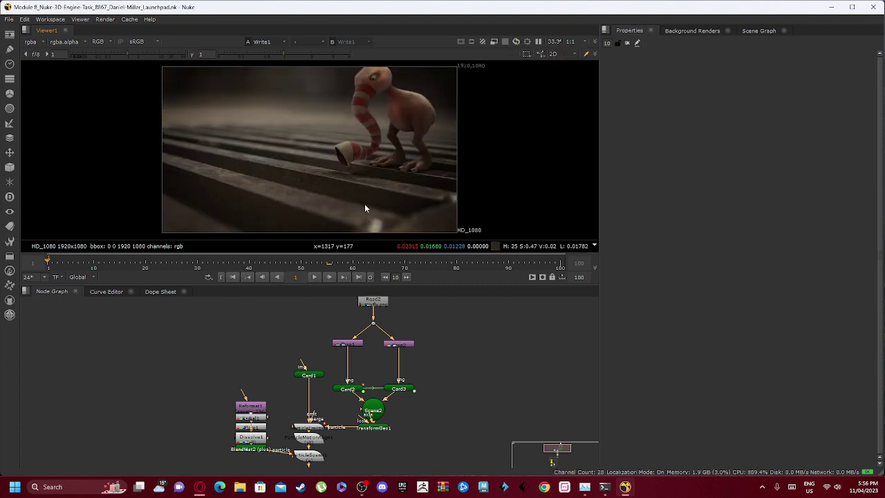
Step: Step forward to frame 2, refresh the viewer, and return to frame 1
key("Right")
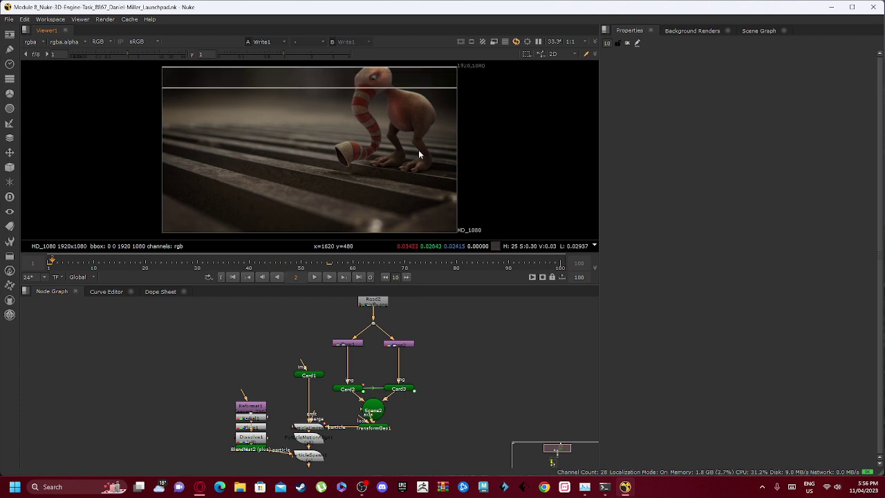
left_click(516, 42)
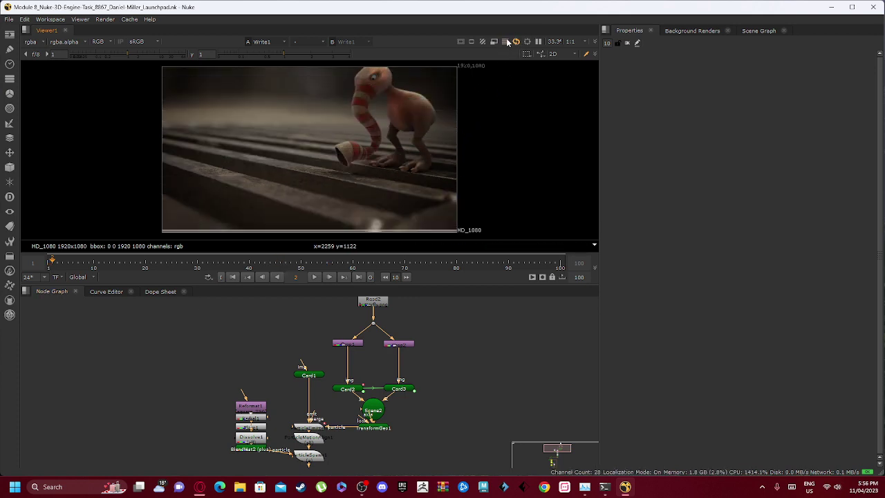
key("Left")
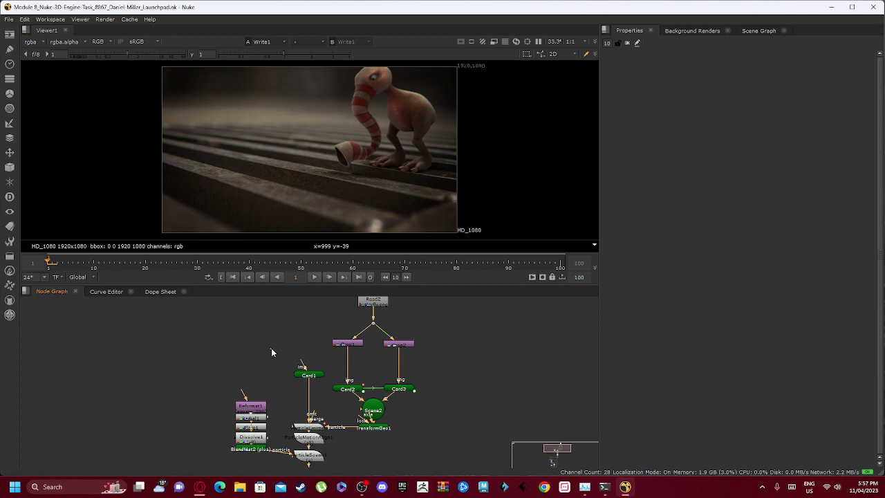
Step: Display the Read2 butterfly.png source in the viewer, play it, and fit the whole image in view
scroll(285, 339, "down", 3)
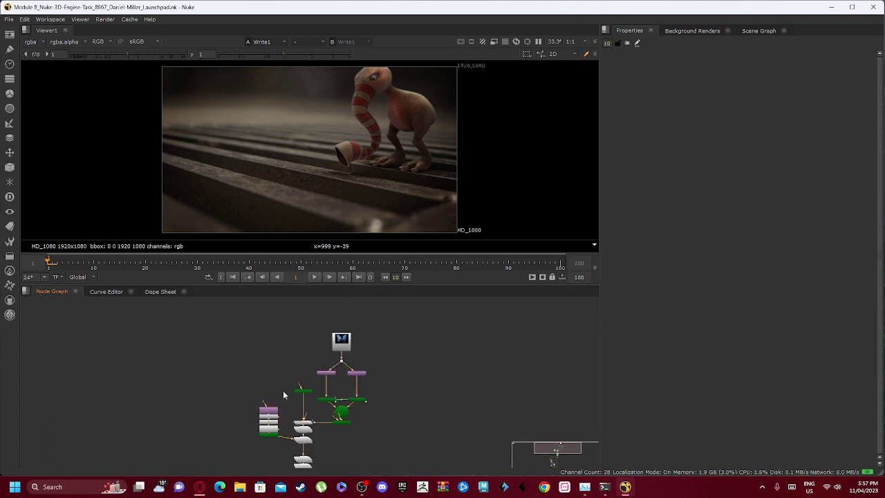
scroll(263, 381, "down", 1)
scroll(315, 364, "up", 5)
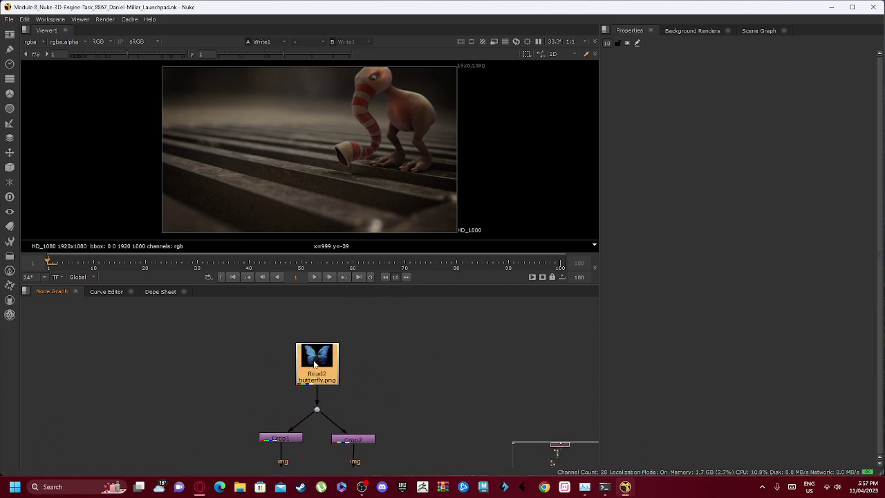
key("1")
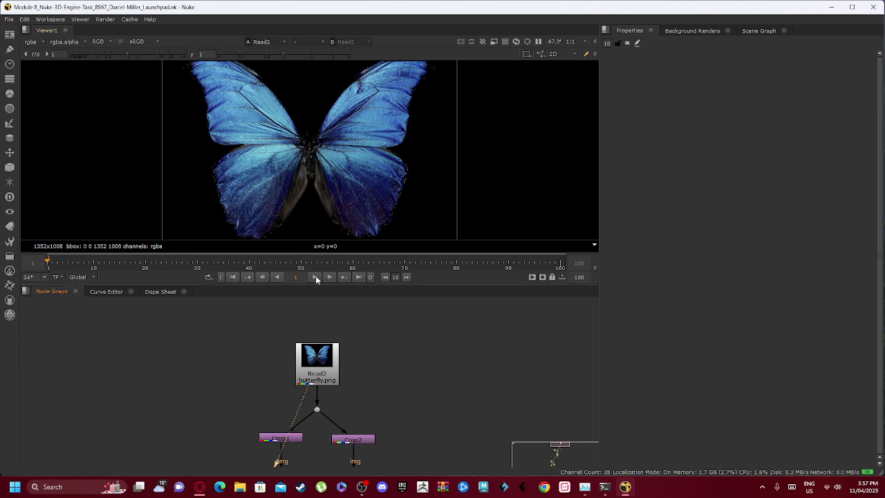
scroll(352, 202, "down", 4)
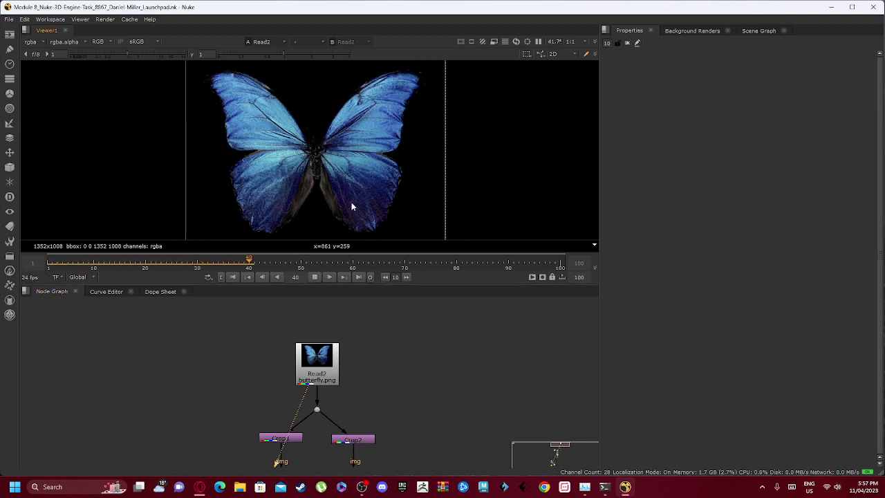
Step: Display the outputs of Crop1 and Crop2 one after the other during playback to examine each butterfly wing
middle_click_drag(320, 374, 317, 308)
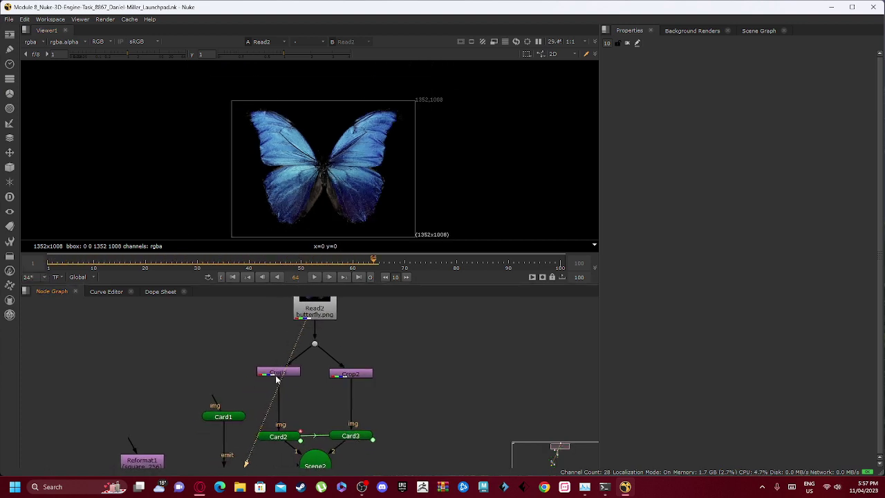
left_click(276, 370)
key("1")
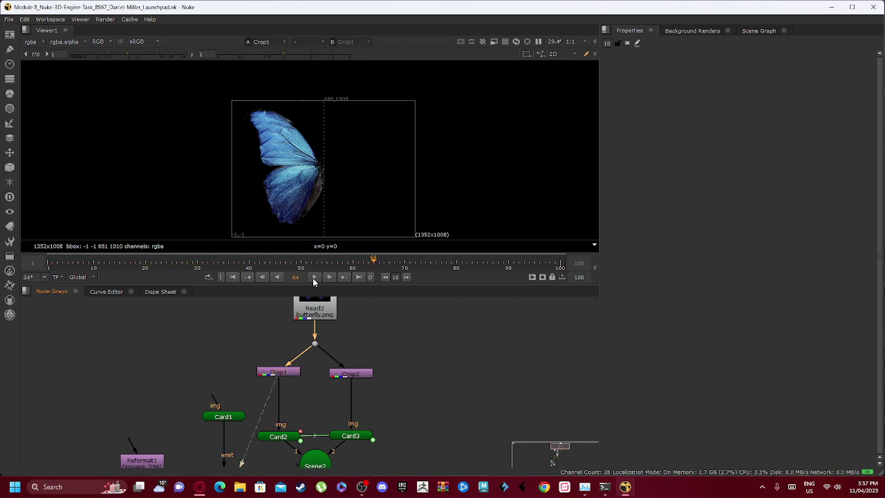
left_click(314, 276)
left_click(352, 374)
key("1")
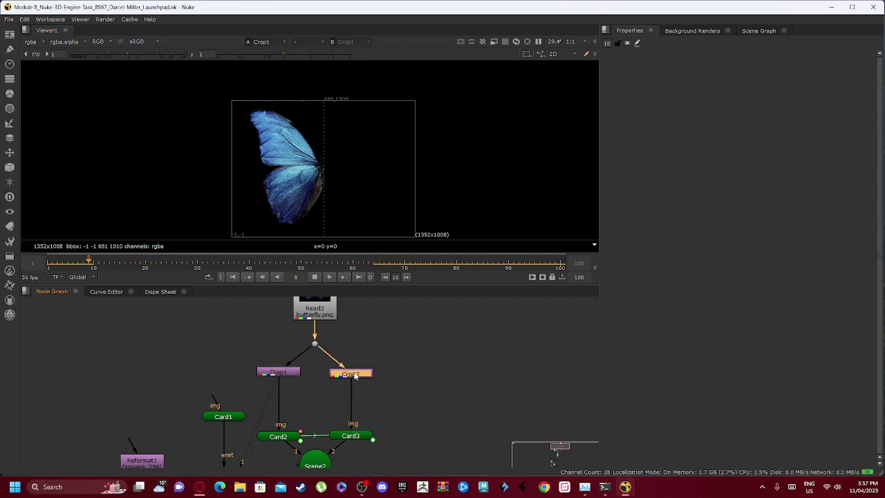
Step: Display Card2 in the 3D viewer and open its properties to examine the wing's rotation
middle_click_drag(296, 387, 314, 331)
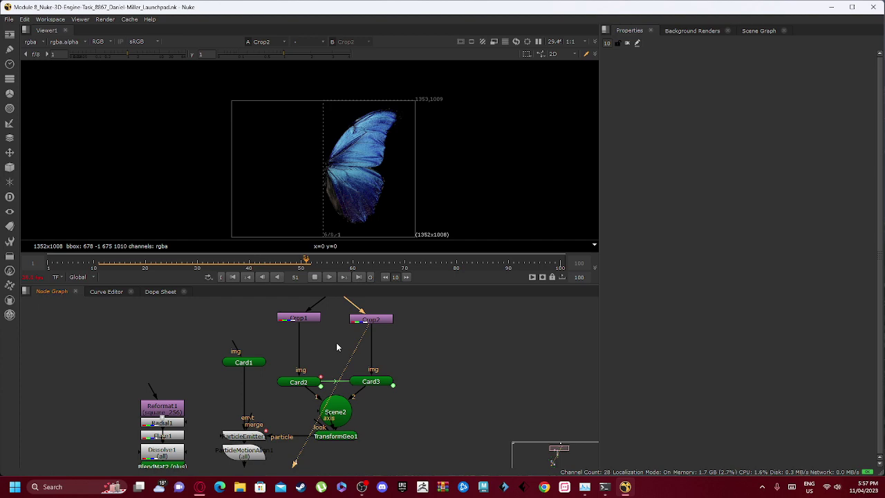
scroll(333, 340, "down", 4)
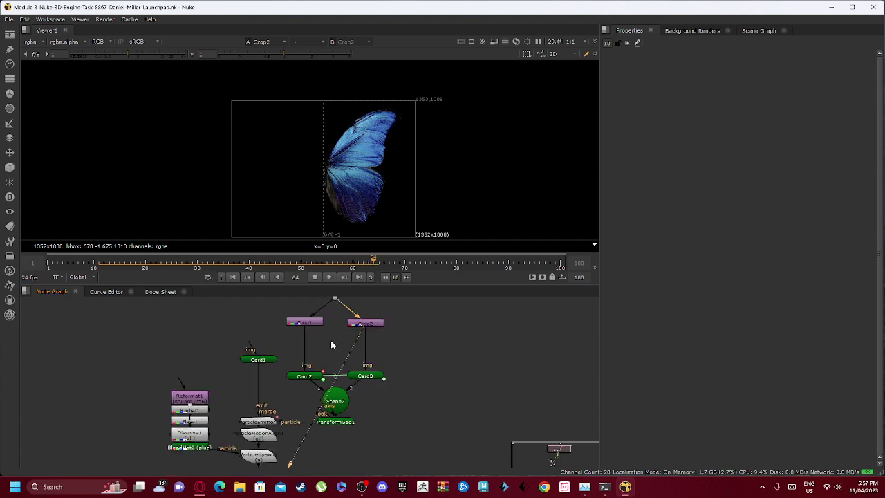
left_click(310, 374)
key("1")
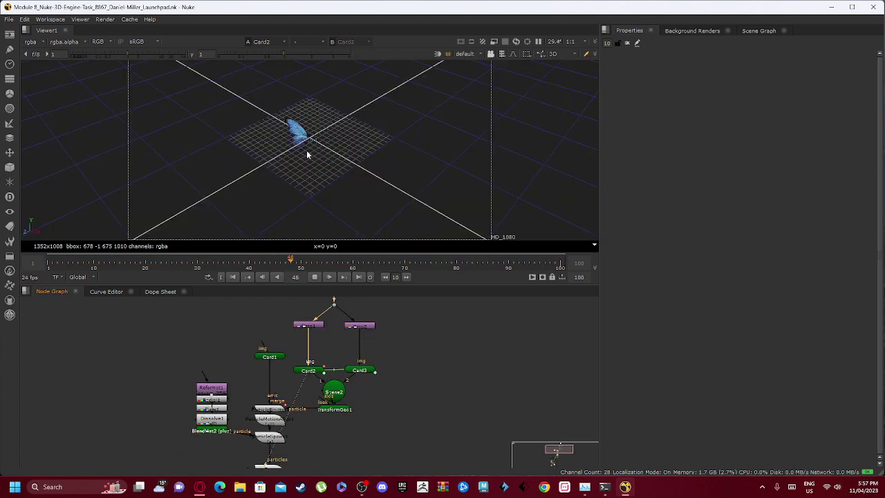
scroll(273, 156, "up", 5)
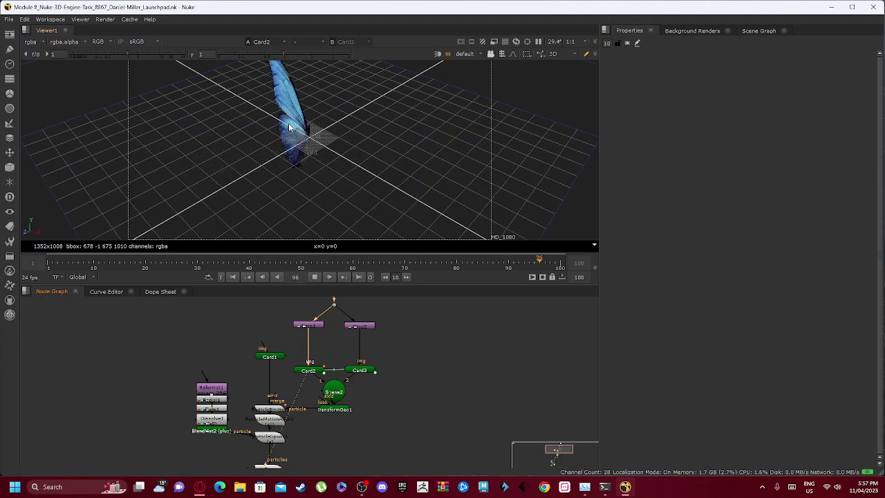
middle_click_drag(266, 159, 291, 197)
right_click_drag(291, 197, 292, 191, "alt")
double_click(303, 372)
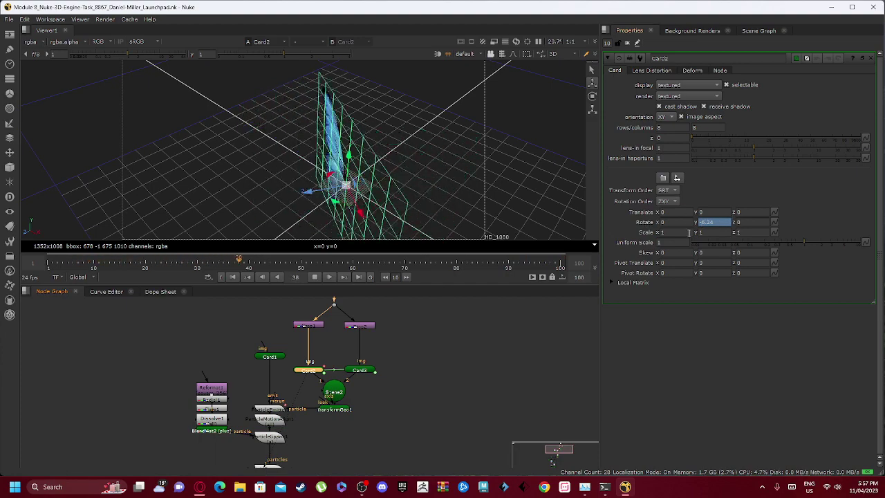
Step: Display Card3 and the combined Scene2 in the 3D viewer to examine the flapping wings
left_click(358, 372)
key("1")
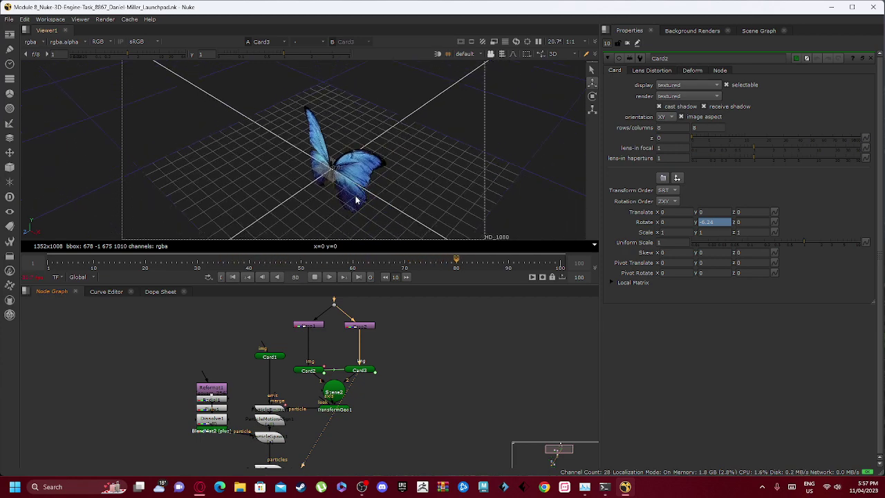
left_click(334, 391)
key("1")
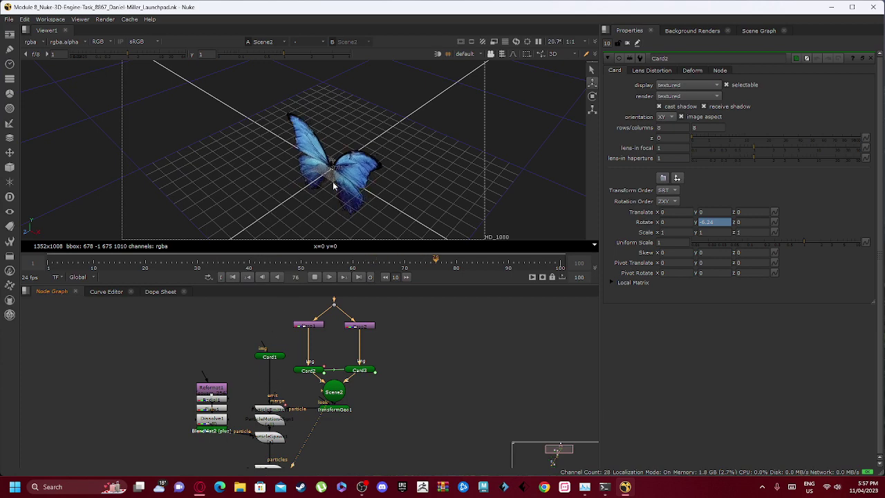
Step: Display TransformGeo1 in the 3D viewer to examine the transformed butterfly
scroll(311, 221, "down", 2)
middle_click_drag(296, 382, 330, 338)
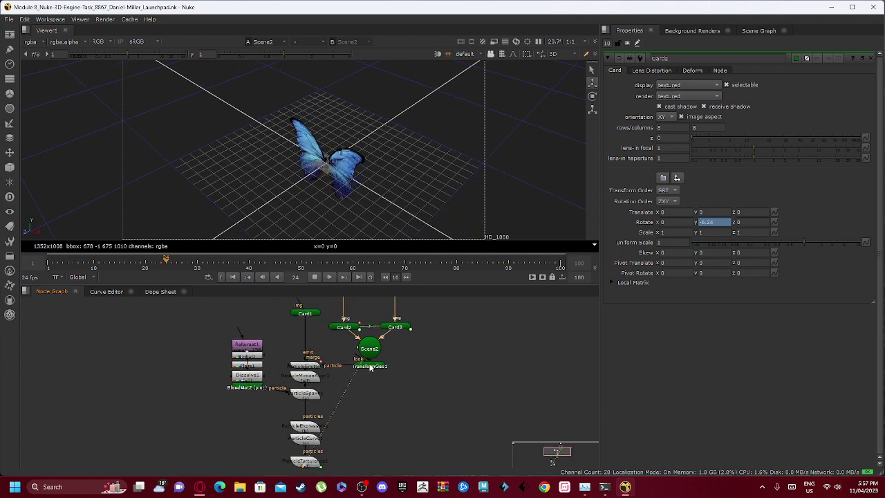
left_click(334, 410)
key("1")
scroll(306, 172, "down", 5)
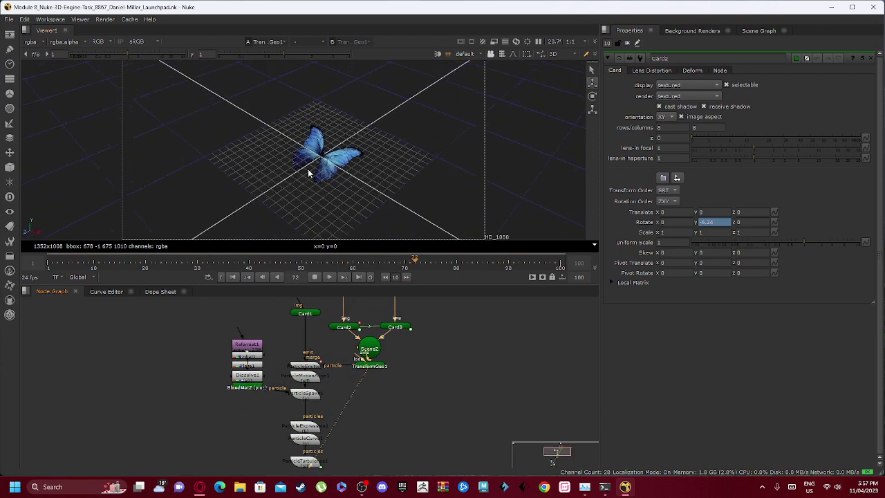
Step: Display Card1, which feeds the particle emitter's emit input, in the 3D viewer
middle_click_drag(346, 381, 397, 349)
scroll(373, 358, "down", 2)
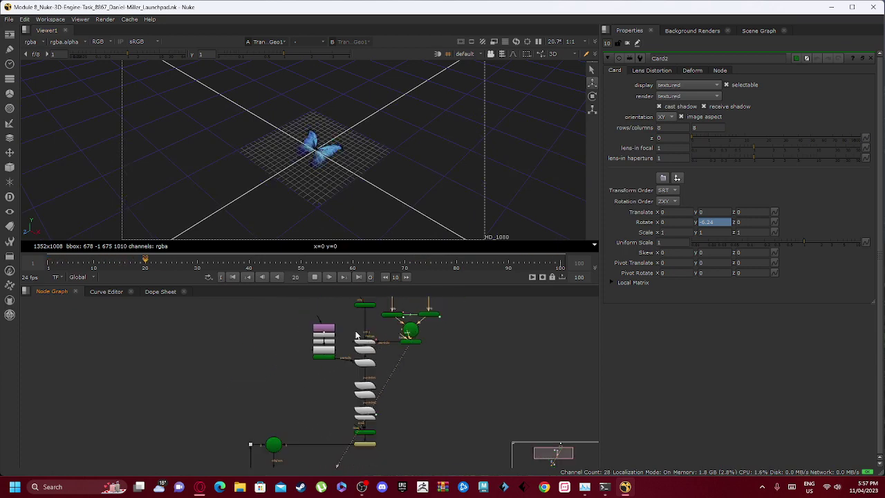
middle_click_drag(354, 328, 339, 360)
scroll(346, 345, "up", 4)
left_click(354, 342)
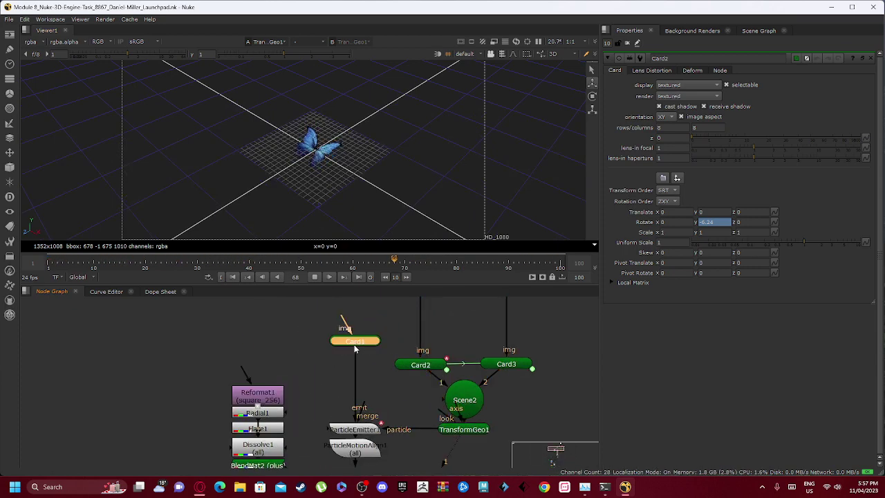
key("1")
scroll(312, 179, "up", 4)
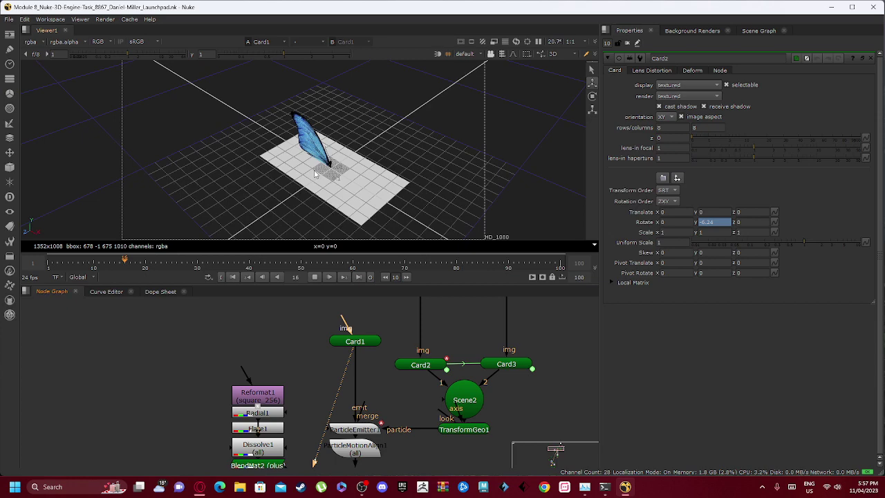
Step: Display ParticleEmitter1 and ParticleMotionAlign1 in the 3D viewer to examine the emitted butterflies
scroll(338, 403, "down", 2)
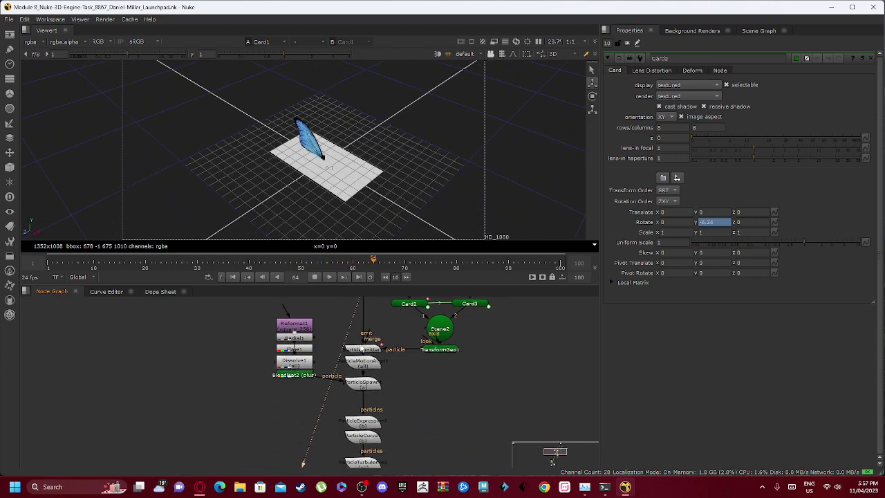
left_click(361, 349)
key("1")
scroll(331, 162, "down", 3)
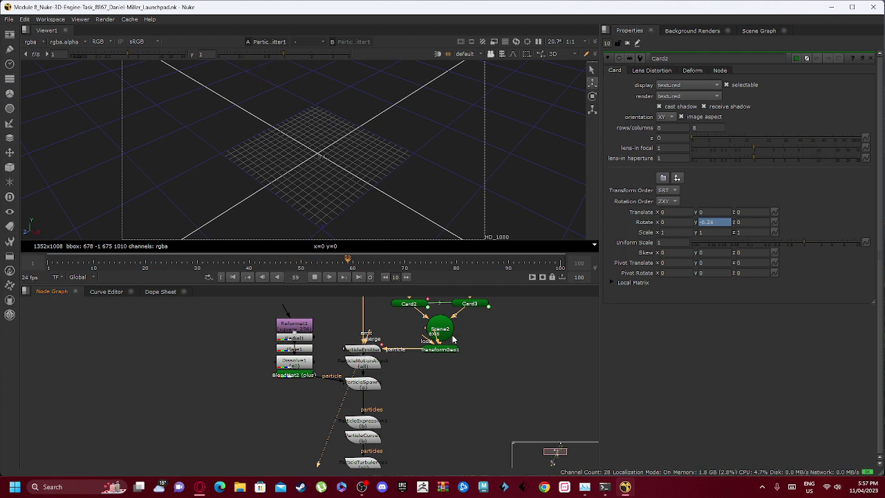
middle_click_drag(453, 338, 430, 406)
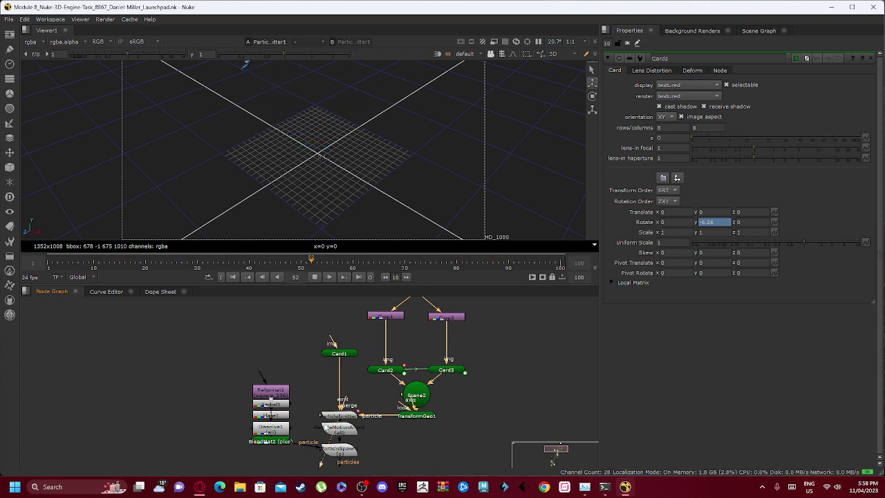
left_click_drag(325, 426, 339, 434)
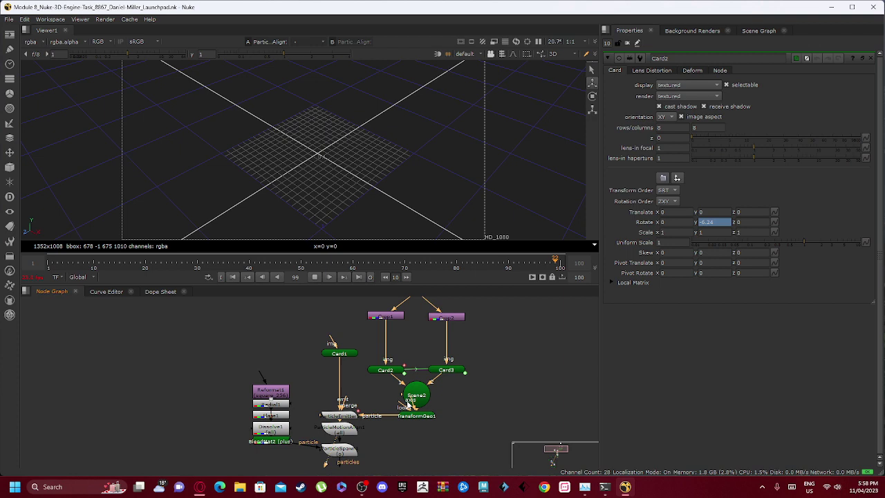
Step: Display the ParticleSpawn1 output and the Reformat1 node of its particle branch in the viewer
scroll(326, 371, "down", 3)
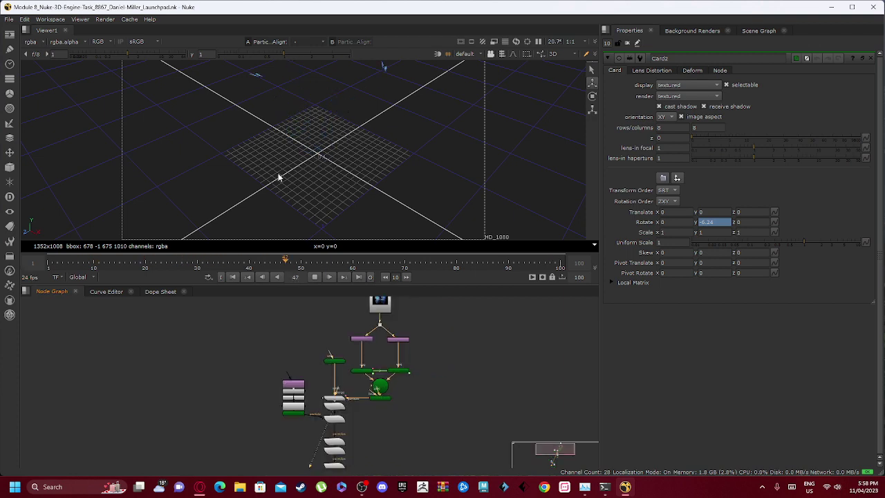
left_click(337, 422)
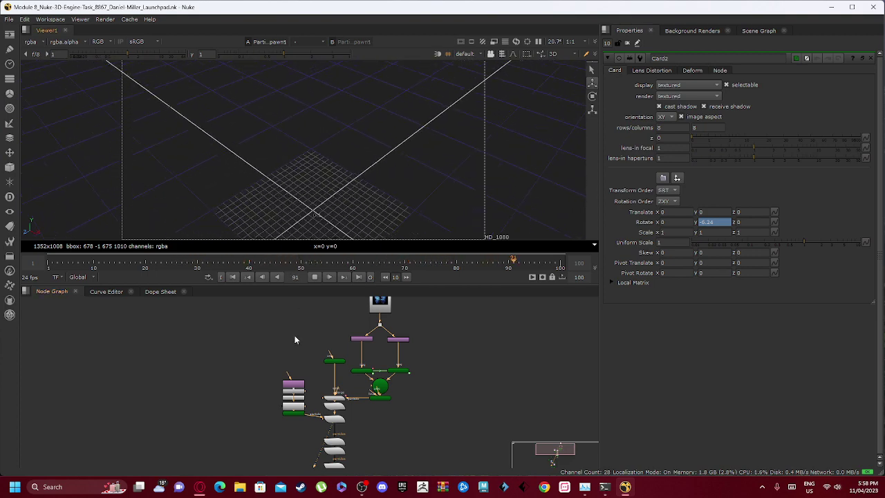
scroll(287, 401, "up", 3)
scroll(287, 401, "up", 1)
left_click(300, 372)
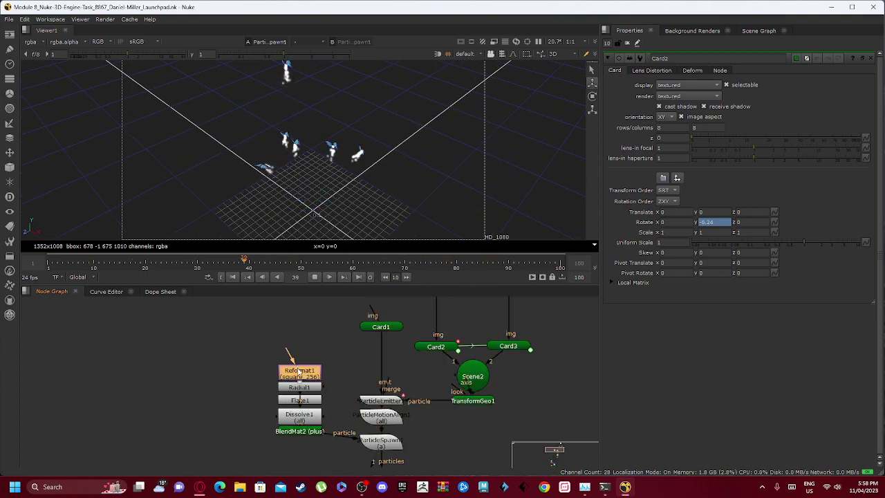
key("1")
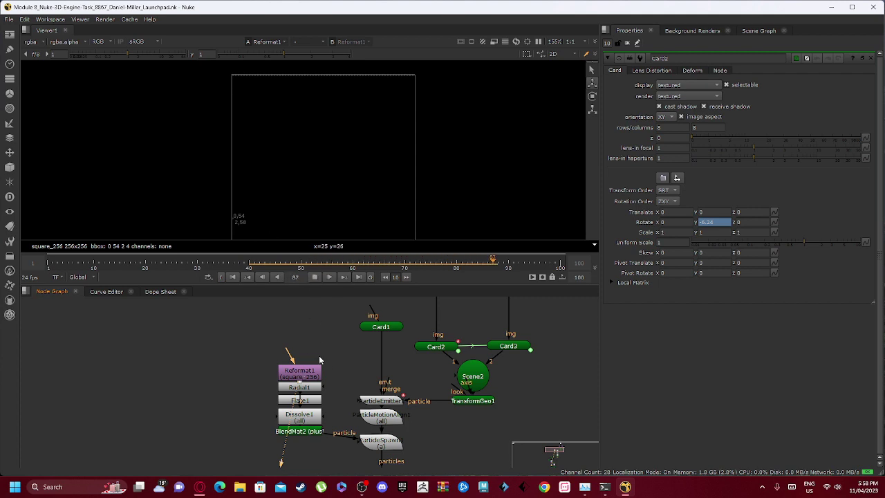
Step: Display Radial1 in the viewer and open its properties to examine the soft radial shape
left_click(304, 389)
key("1")
scroll(375, 119, "down", 2)
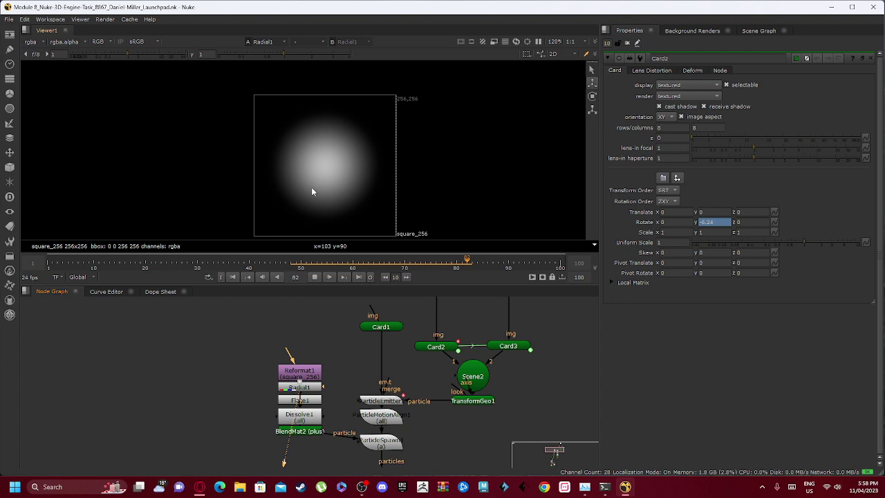
double_click(298, 388)
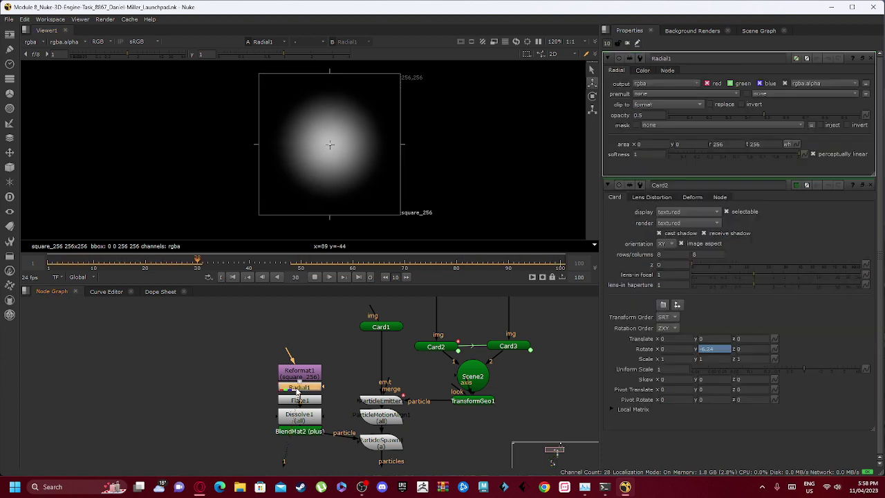
Step: Display the Flare1, Dissolve1 and BlendMat2 outputs one after another to examine the particle's glow texture
left_click(311, 401)
key("1")
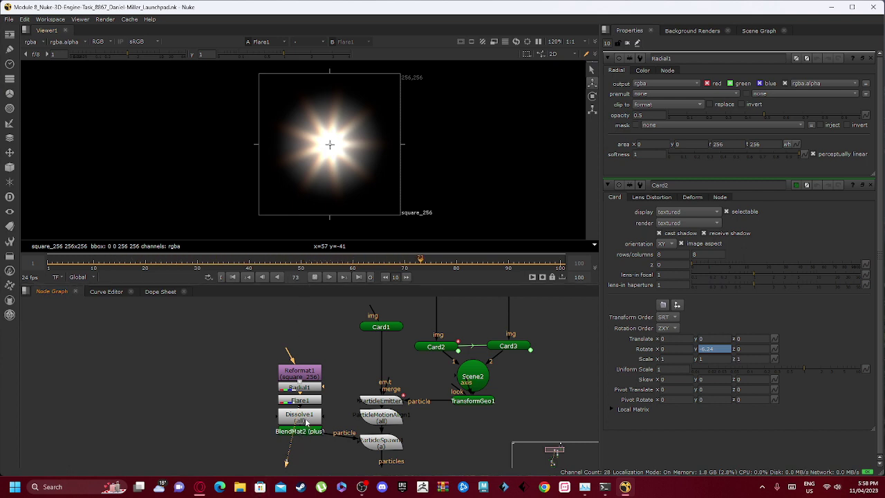
left_click(305, 418)
key("1")
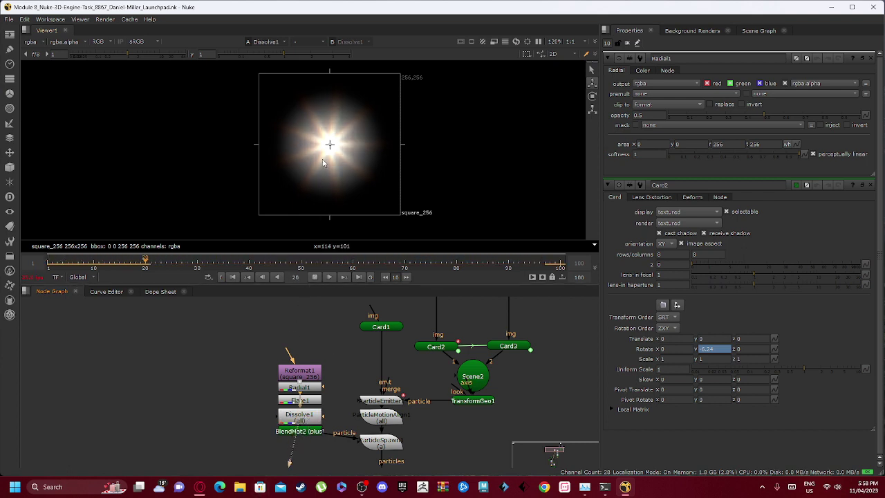
scroll(322, 163, "up", 3)
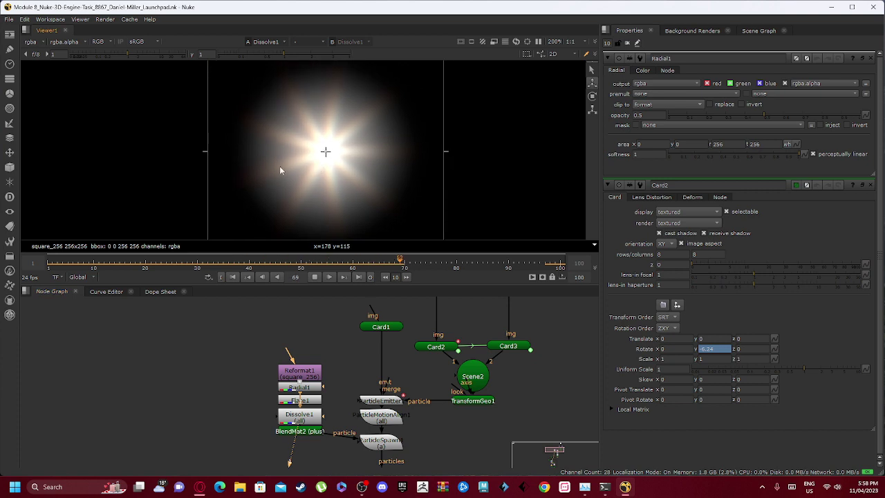
left_click(307, 432)
key("1")
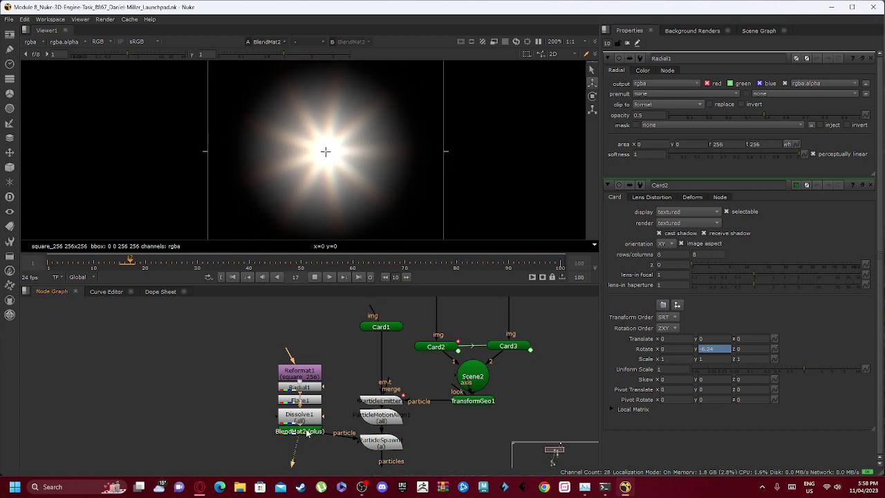
Step: Display TransformGeo2, below the ParticleSettings node, in the 3D viewer
scroll(298, 427, "down", 2)
middle_click_drag(312, 437, 283, 321)
middle_click_drag(260, 413, 297, 380)
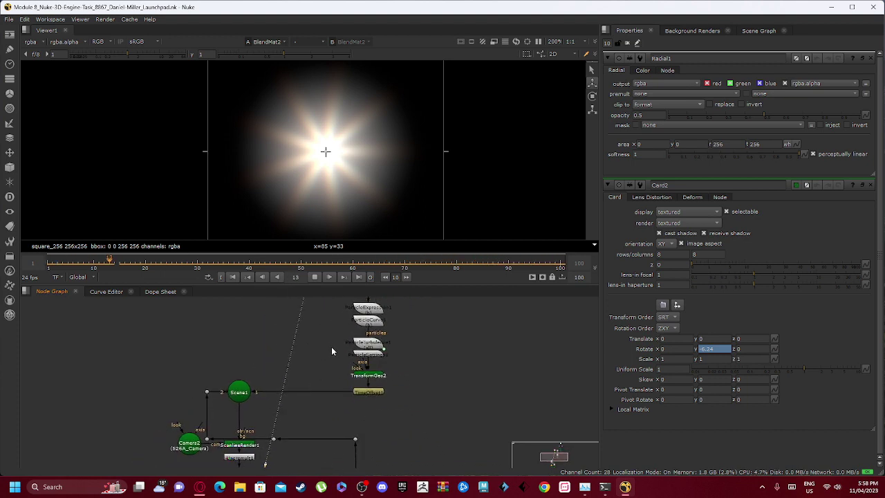
scroll(331, 352, "up", 4)
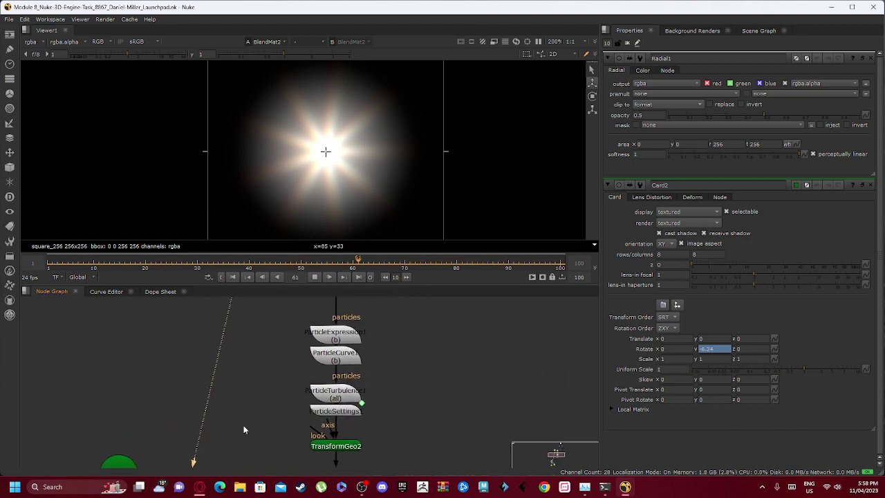
middle_click_drag(244, 426, 268, 343)
left_click(358, 363)
key("1")
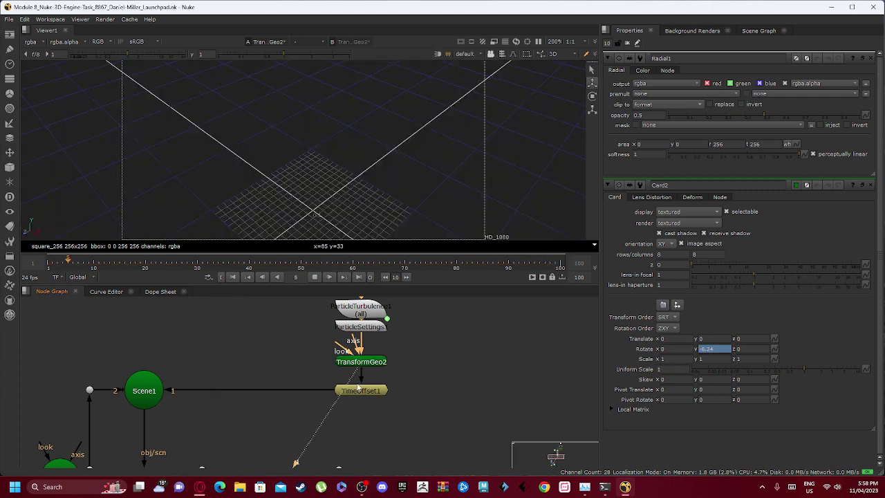
scroll(277, 216, "down", 6)
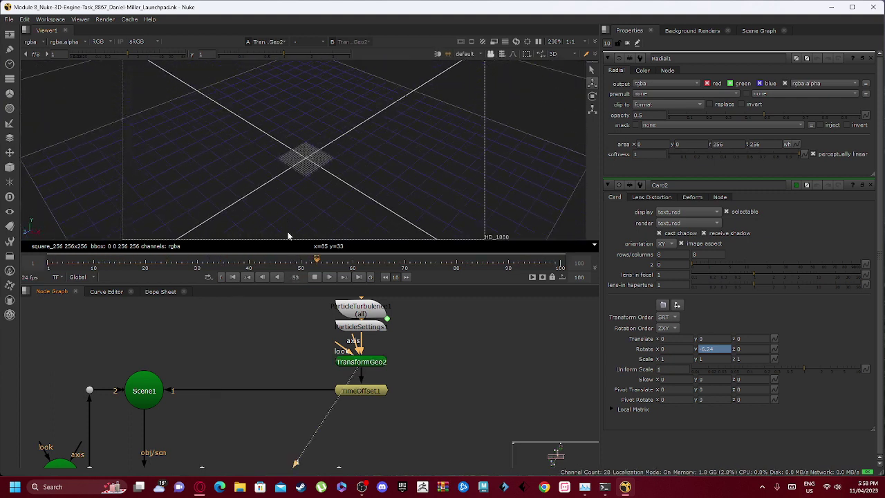
middle_click_drag(346, 320, 315, 371)
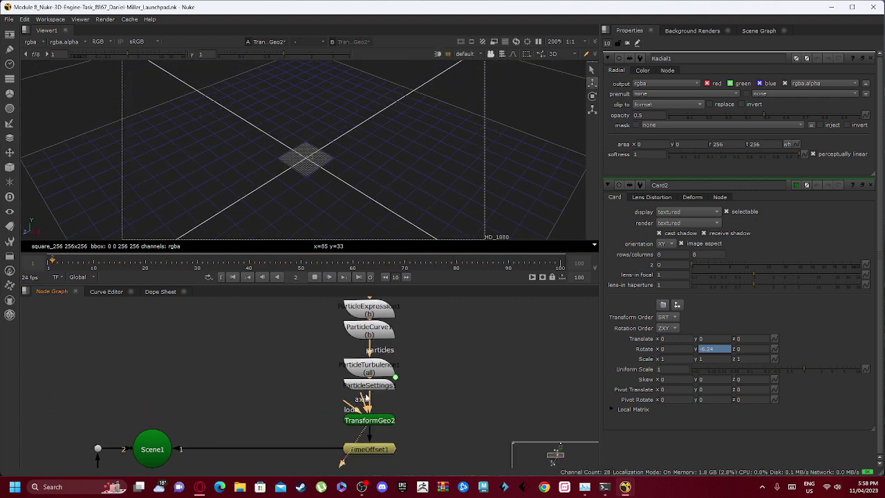
Step: Display TimeOffset1 in the viewer and open its properties to examine the frame offset
left_click(368, 453)
key("1")
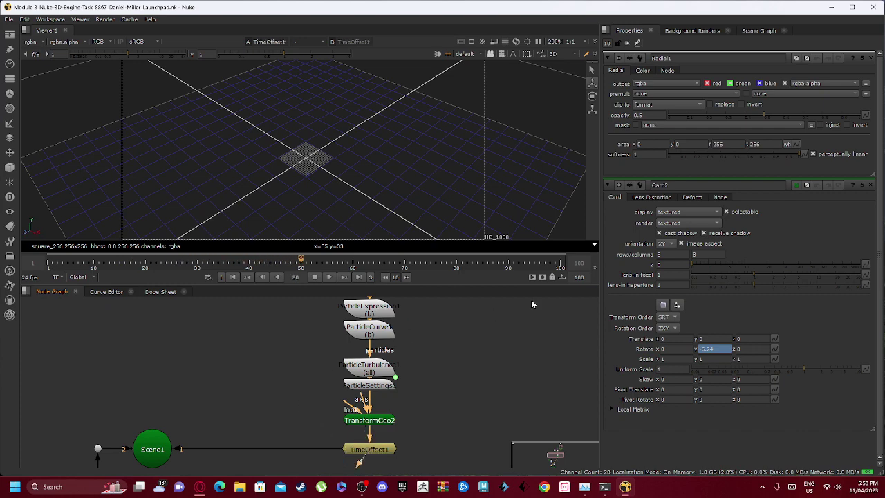
double_click(384, 451)
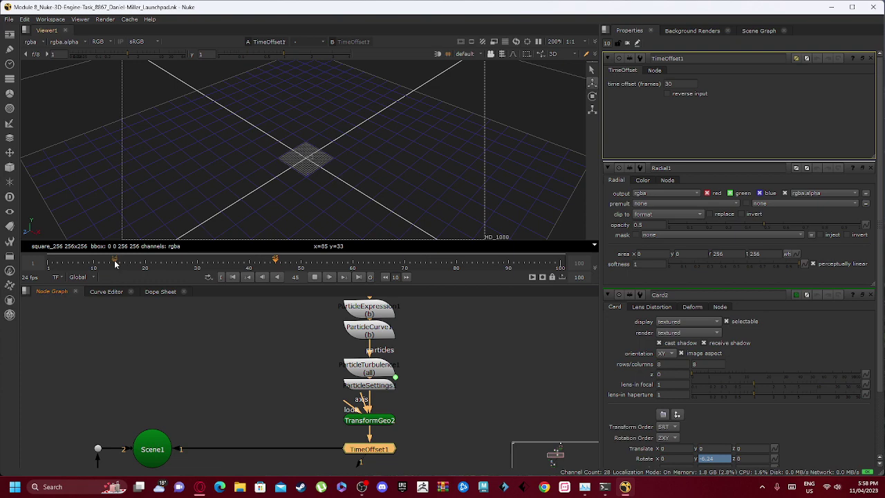
middle_click_drag(211, 392, 355, 338)
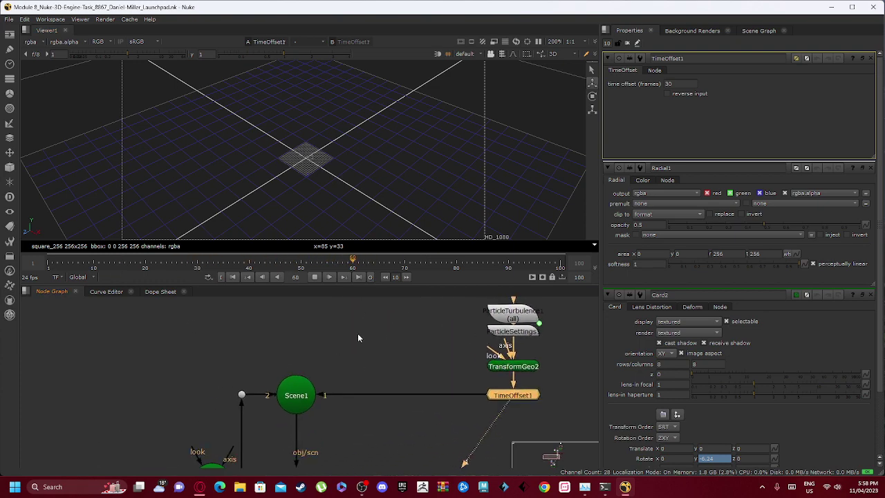
Step: Display Scene1 in the 3D viewer and pause playback to examine the assembled scene from several angles
left_click(303, 395)
key("1")
left_click(302, 364)
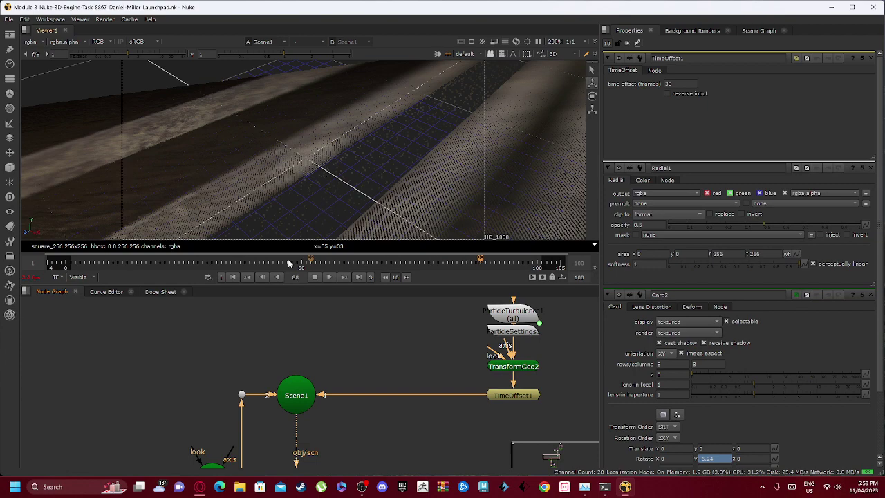
left_click(315, 278)
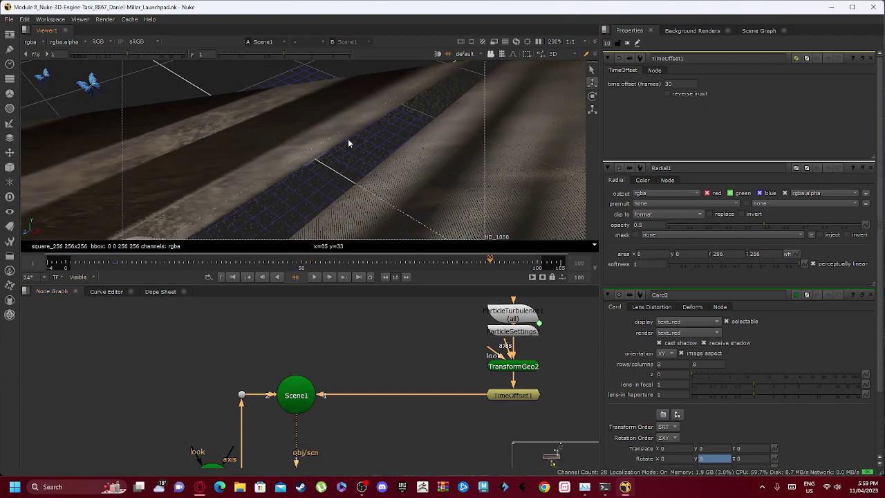
scroll(348, 143, "down", 10)
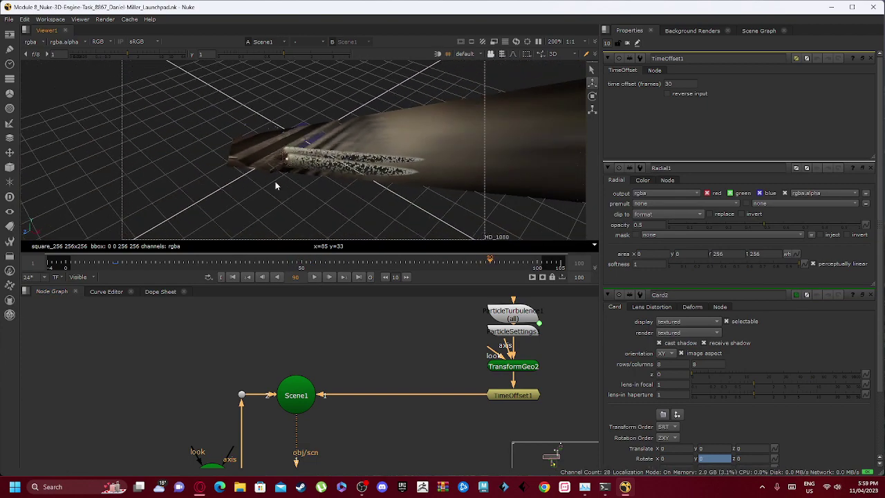
mouse_move(251, 183)
middle_mouse_down()
mouse_move(270, 187)
mouse_move(239, 191)
middle_mouse_up()
right_click(258, 189)
left_click(236, 179)
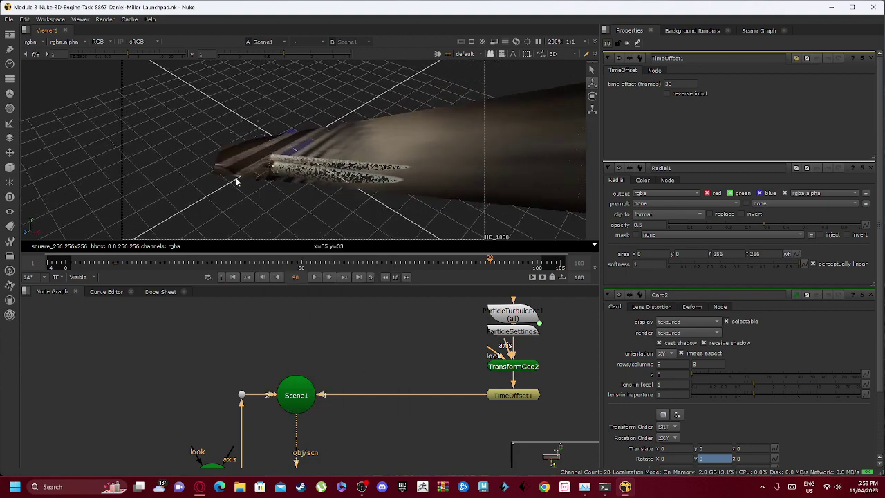
right_click_drag(221, 198, 316, 202, "alt")
Step: Play the Scene1 animation, adjust the visible timeline range, and stop at frame 43 to examine the emitted butterflies
left_click(314, 278)
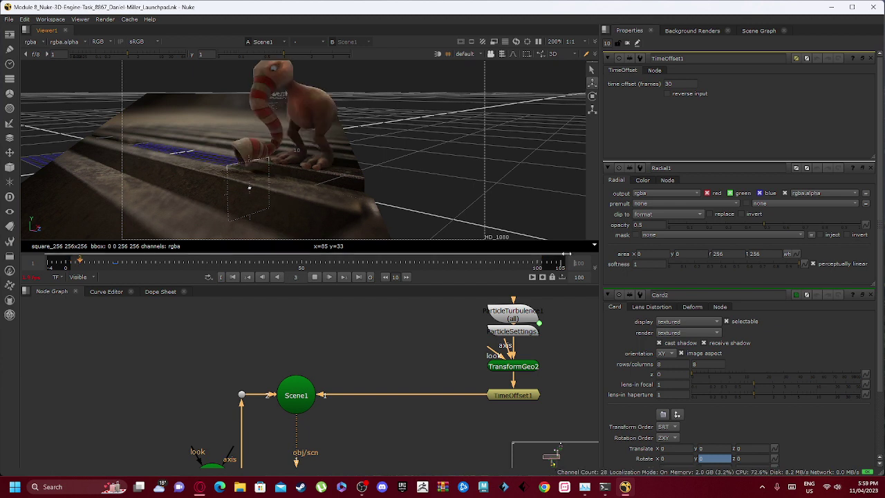
left_click_drag(566, 253, 541, 254)
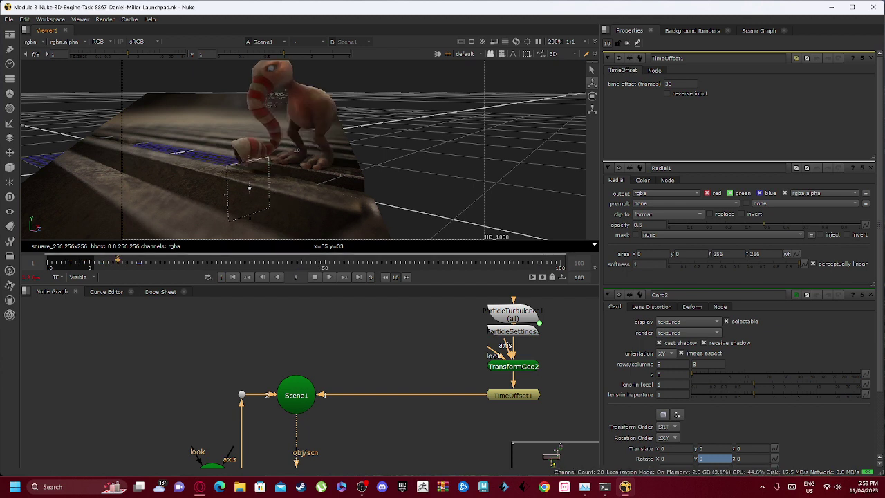
left_click_drag(50, 256, 103, 256)
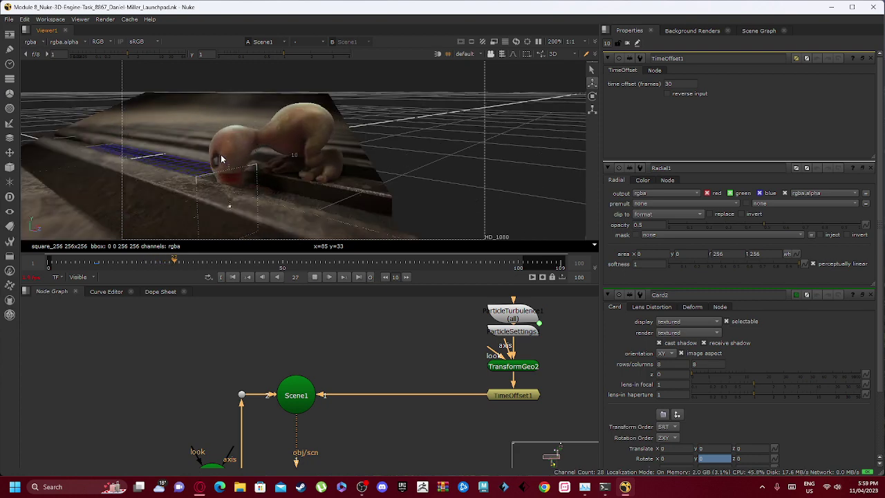
left_click(314, 277)
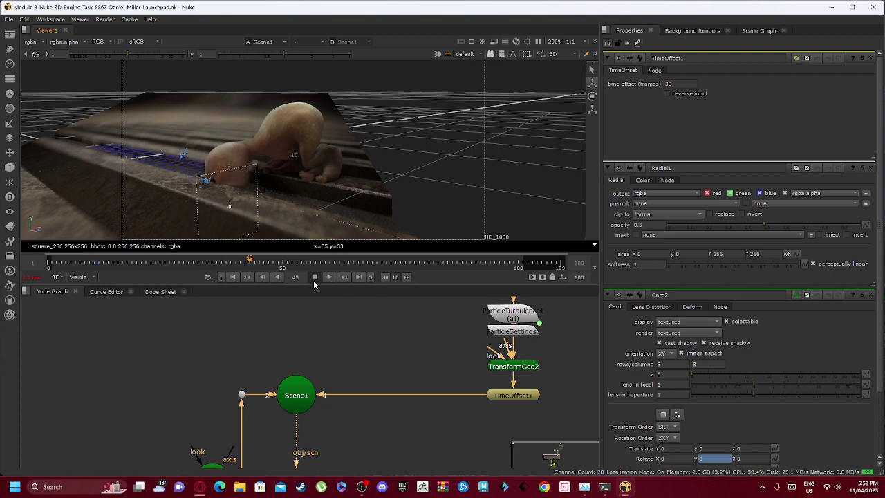
scroll(235, 185, "down", 6)
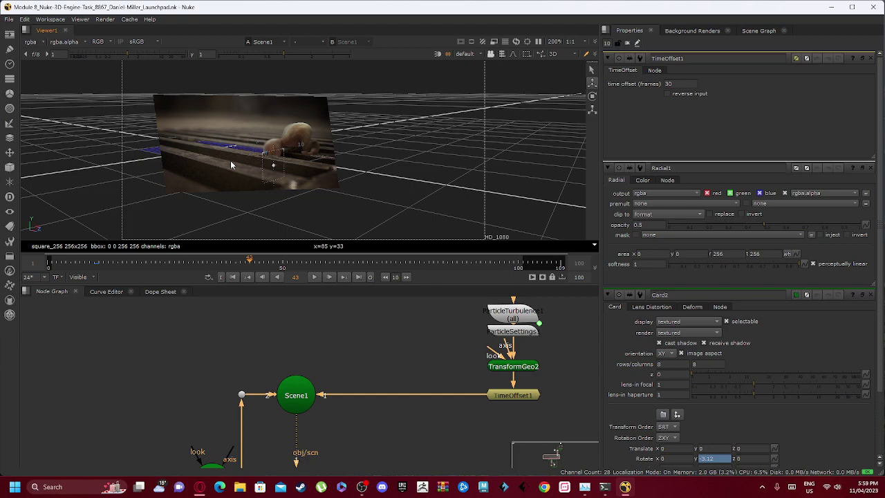
scroll(233, 161, "up", 1)
right_click_drag(239, 155, 374, 229, "alt")
scroll(285, 391, "down", 4)
Step: Display the Camera2 node in the 3D viewer and look through Camera2
middle_click_drag(241, 394, 289, 322)
scroll(289, 321, "up", 2)
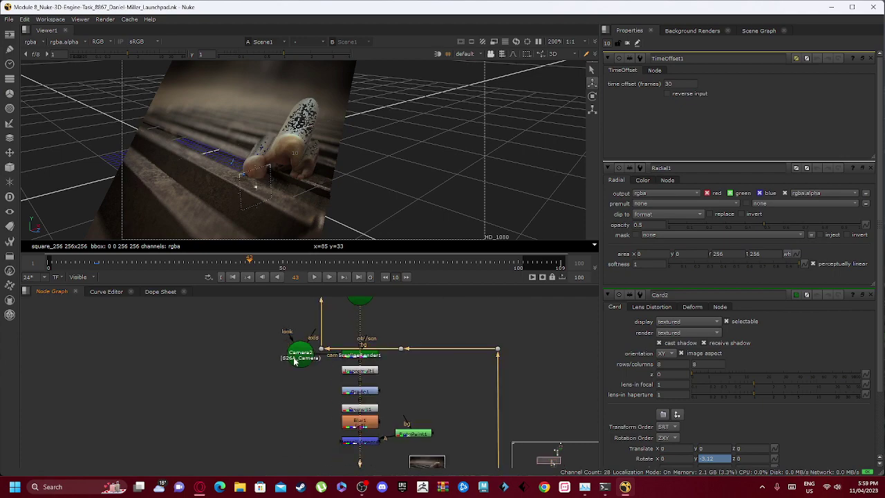
left_click(296, 359)
key("1")
scroll(215, 154, "down", 4)
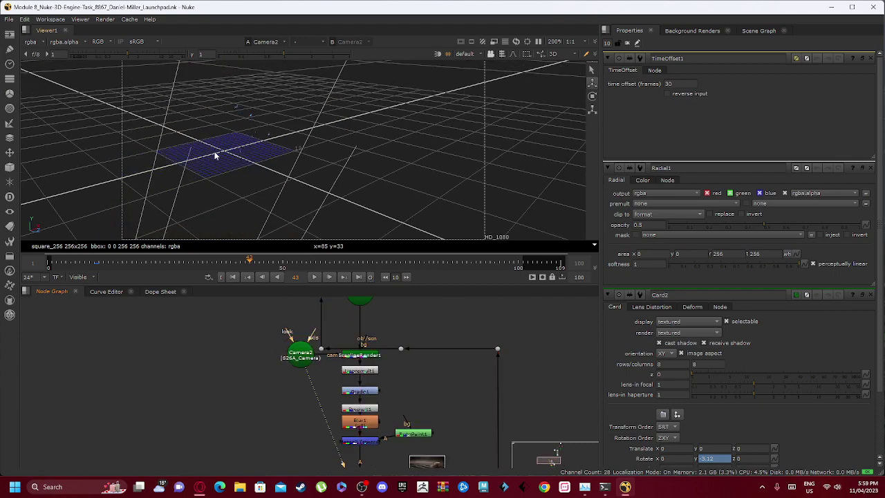
scroll(225, 159, "up", 5)
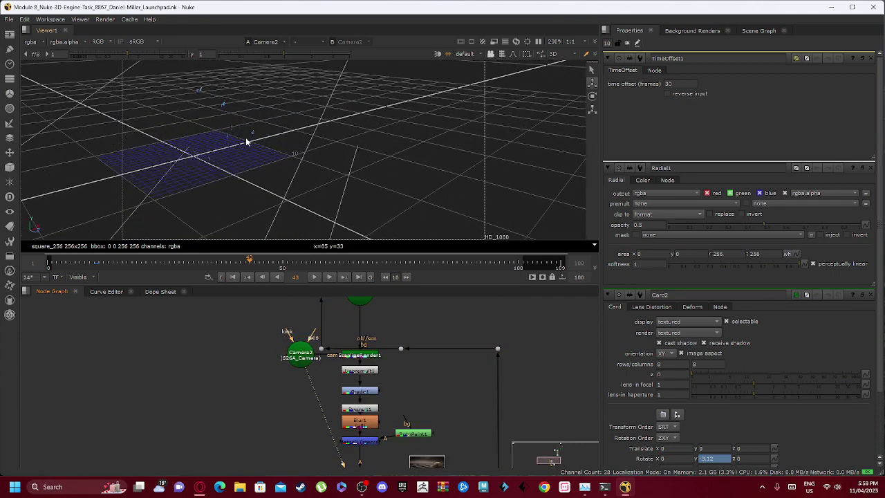
scroll(235, 145, "down", 8)
left_click(465, 54)
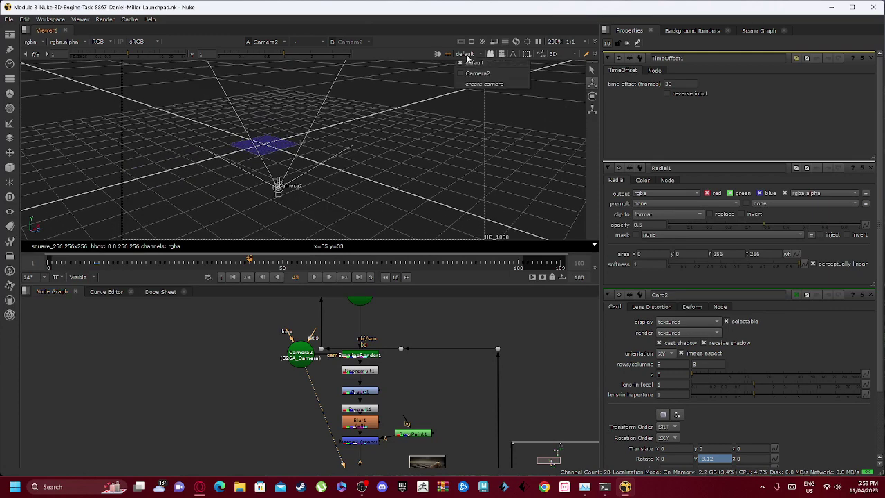
left_click(483, 73)
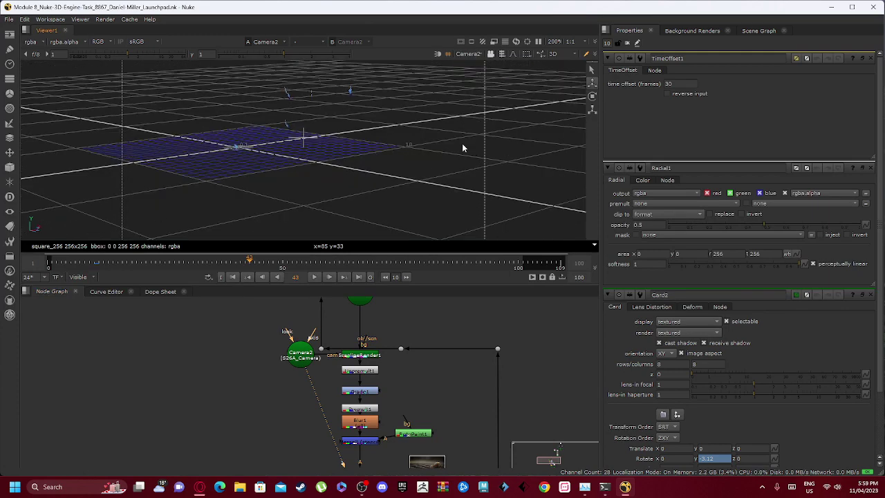
Step: Display ScanlineRender1 in the 3D viewer through Camera2 and start playback
left_click(361, 354)
key("1")
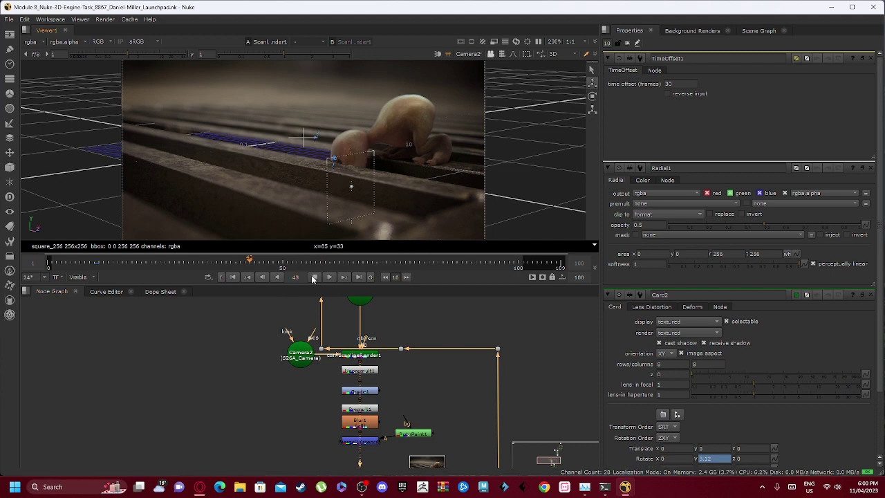
left_click(314, 277)
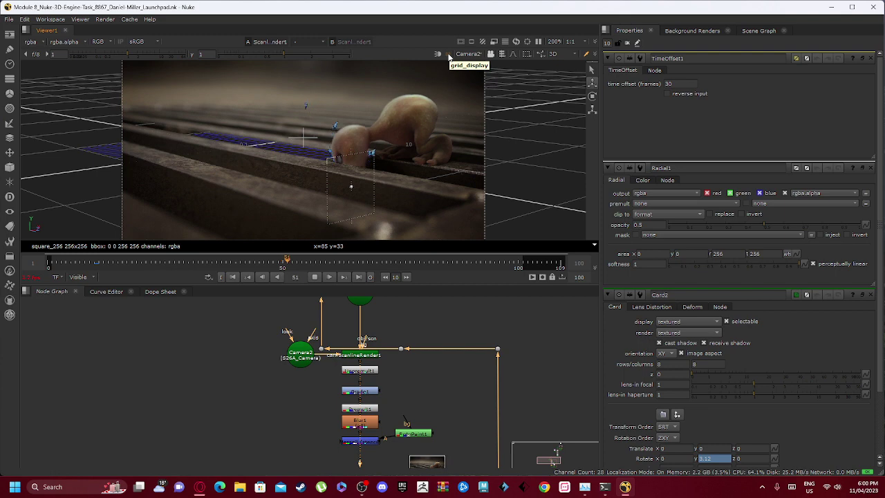
Step: Hide the 3D viewer's grid and review the butterfly animation along the timeline, stopping playback at frame 16
left_click(450, 57)
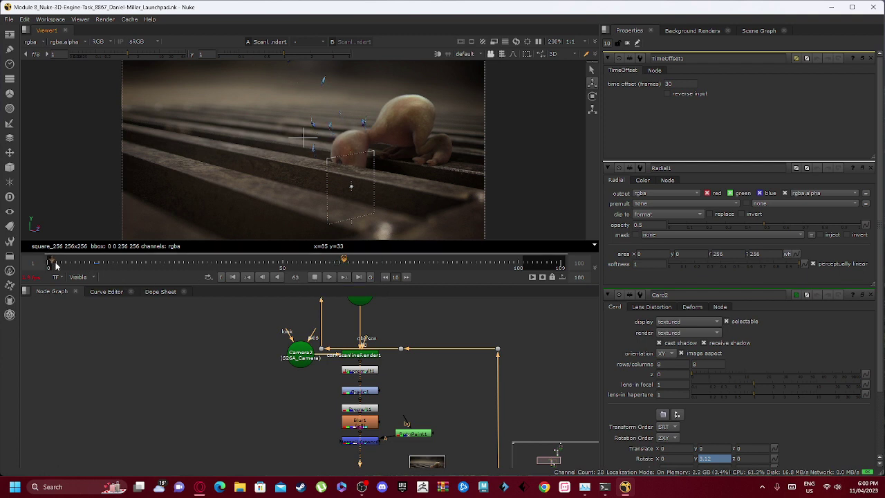
left_click_drag(59, 265, 499, 263)
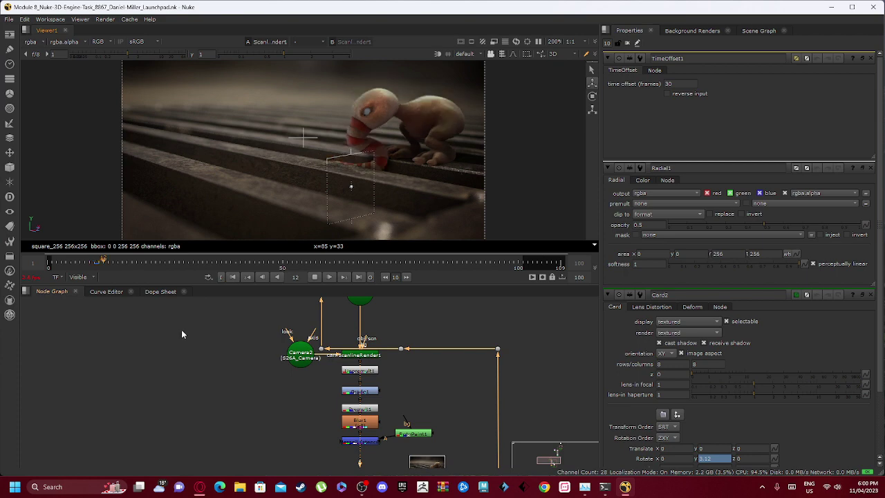
left_click(315, 277)
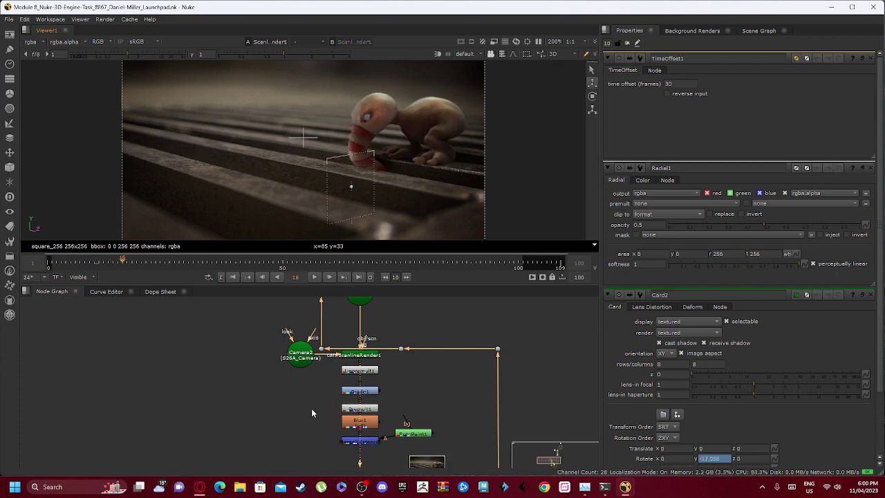
Step: Frame the lower node chain and display the ScanlineRender1 and Unpremult1 outputs in the 2D viewer
key("f")
left_click(317, 315)
key("1")
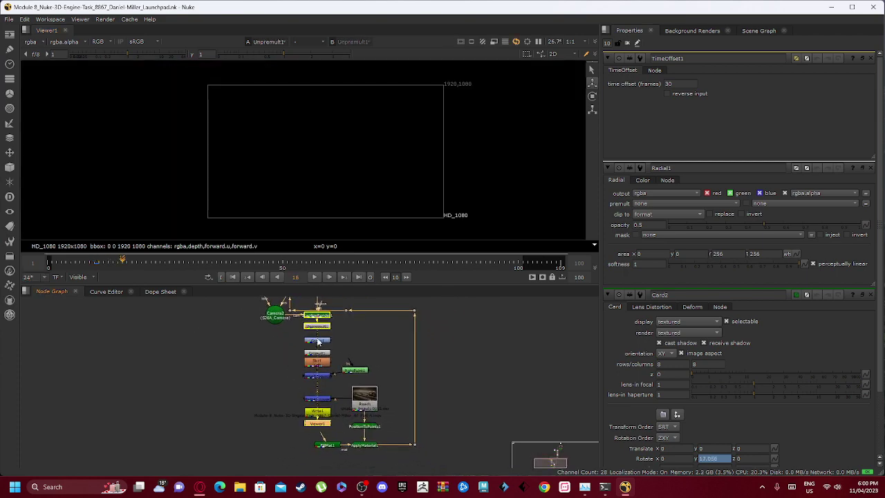
left_click(323, 328)
key("1")
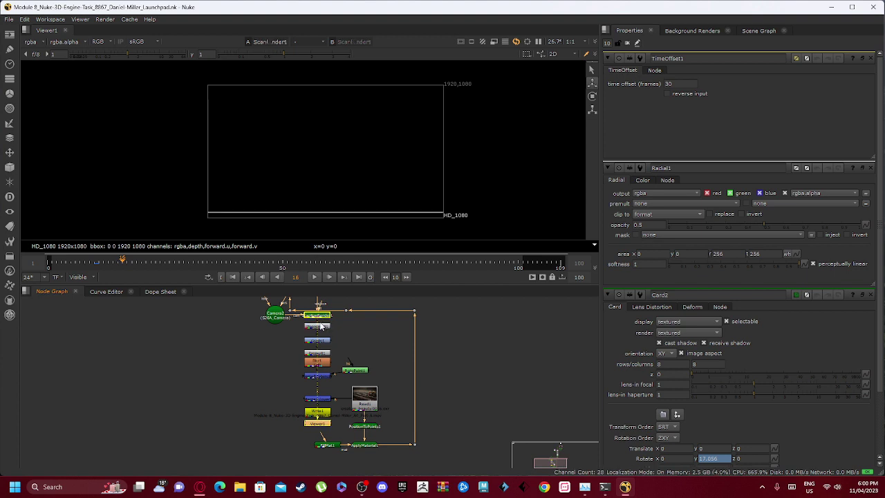
Step: Display the Grade1 output in the viewer and open the Grade1 node's properties
left_click(324, 342)
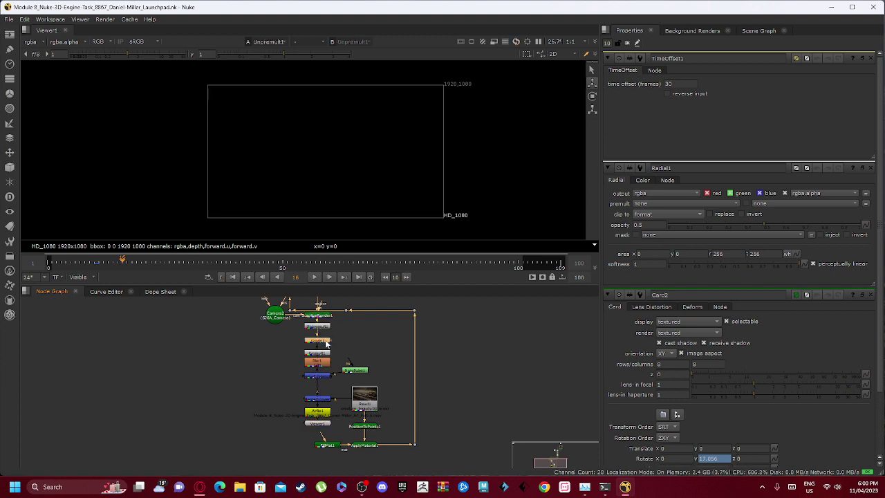
key("1")
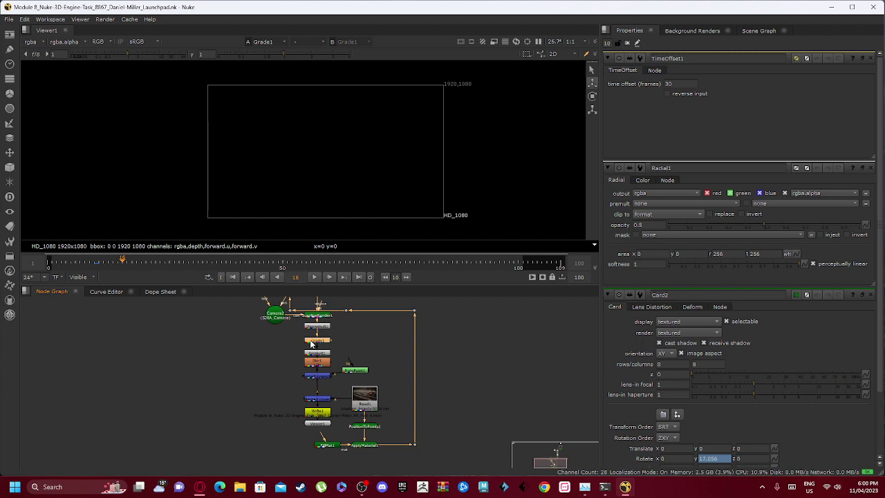
double_click(316, 341)
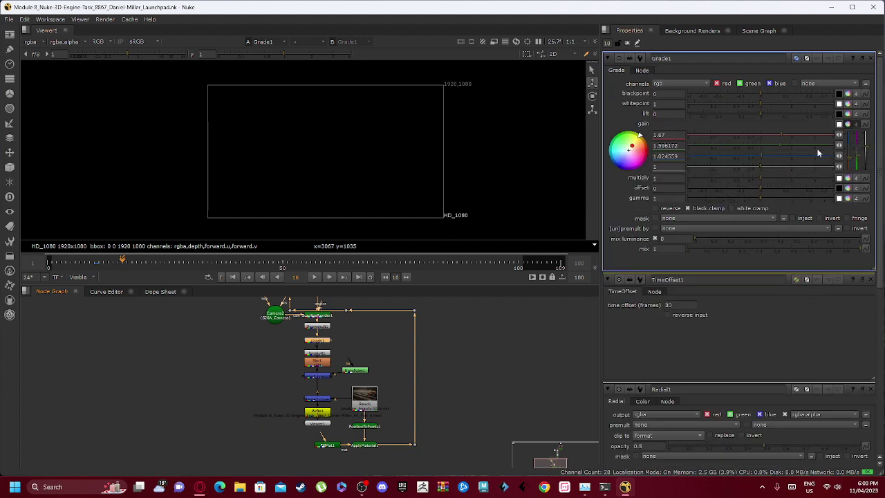
Step: Display the outputs of Premult1, Blur1 and Merge2 in the viewer one after another
scroll(319, 336, "up", 1)
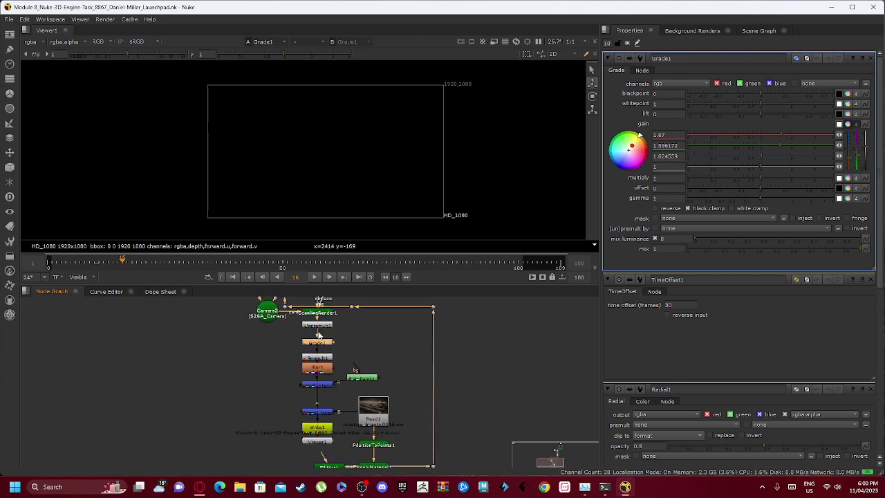
left_click(322, 358)
key("1")
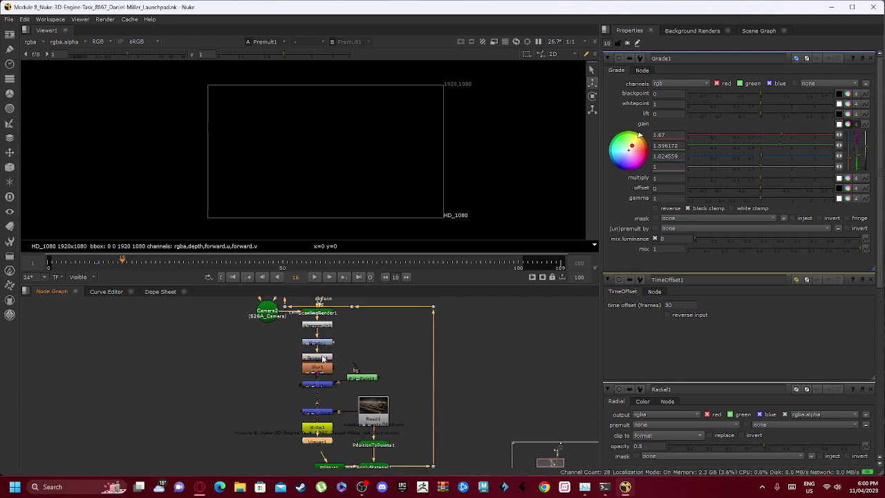
left_click(318, 370)
key("1")
left_click(322, 384)
key("1")
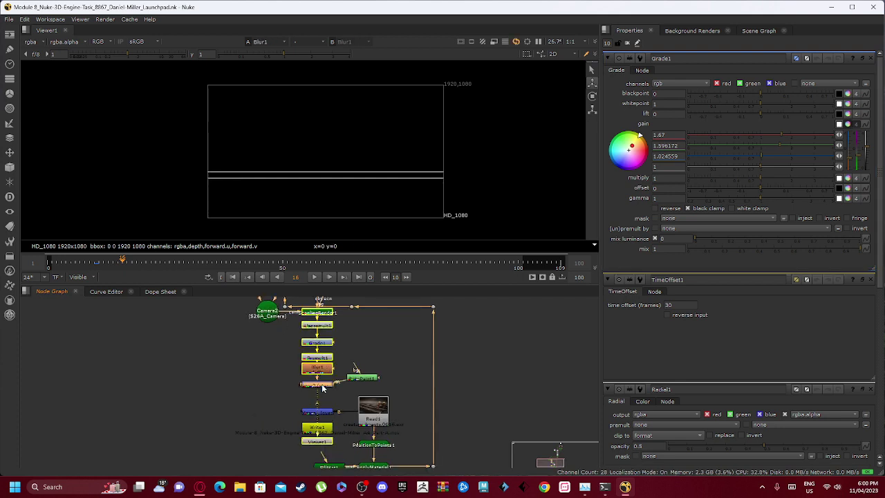
Step: Display the RotoPaint1 matte in the viewer and examine its painted shape
scroll(342, 399, "down", 2)
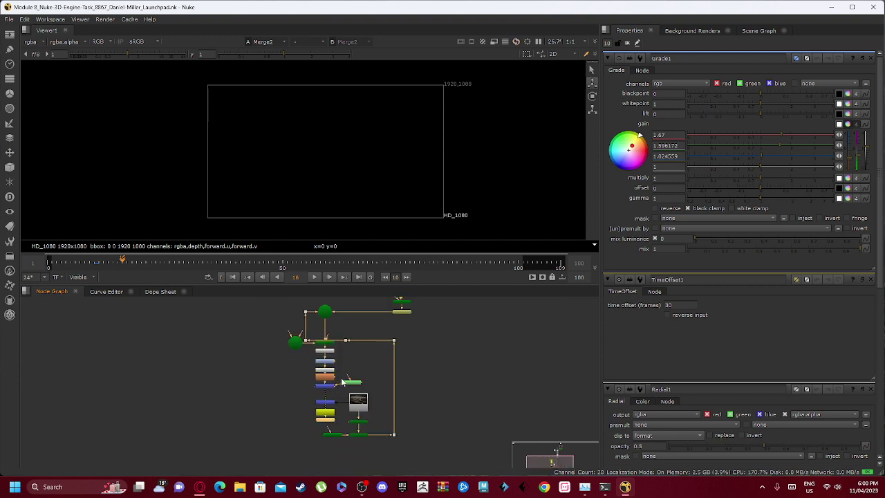
left_click(352, 384)
key("1")
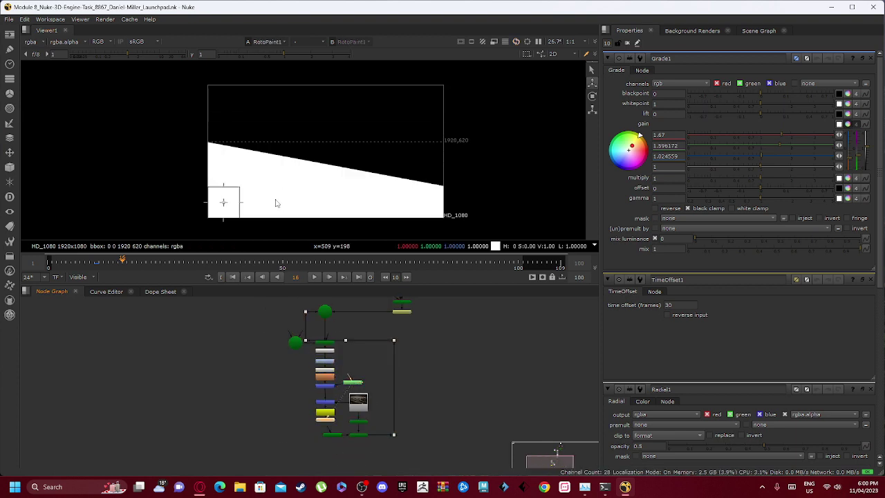
scroll(283, 199, "up", 2)
scroll(283, 208, "down", 3)
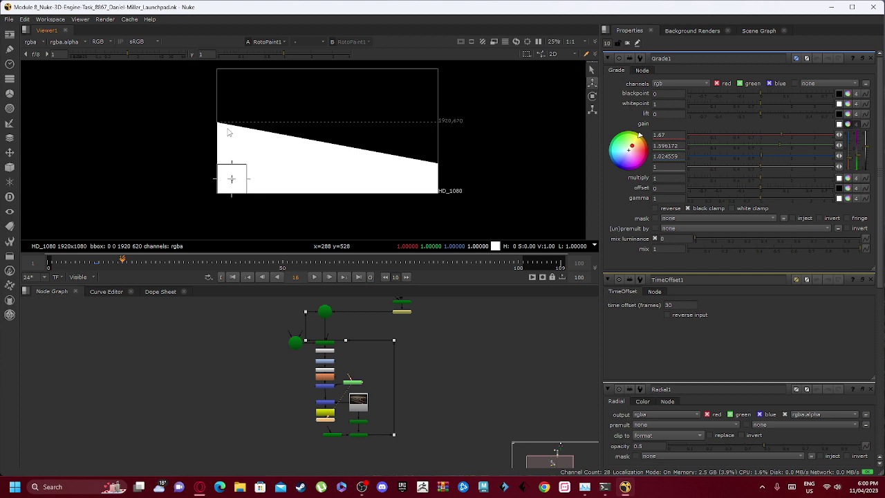
scroll(243, 163, "up", 3)
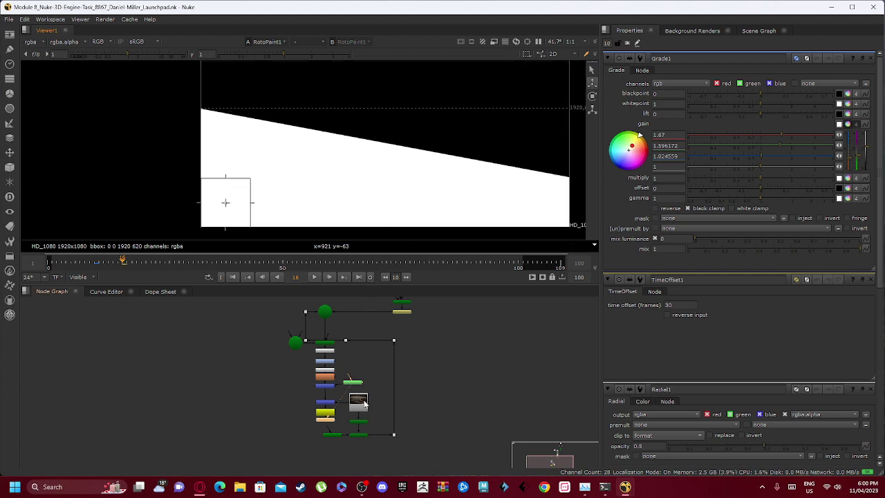
Step: Display the Read1 creature plate in the viewer
scroll(364, 405, "up", 3)
left_click(350, 415)
key("1")
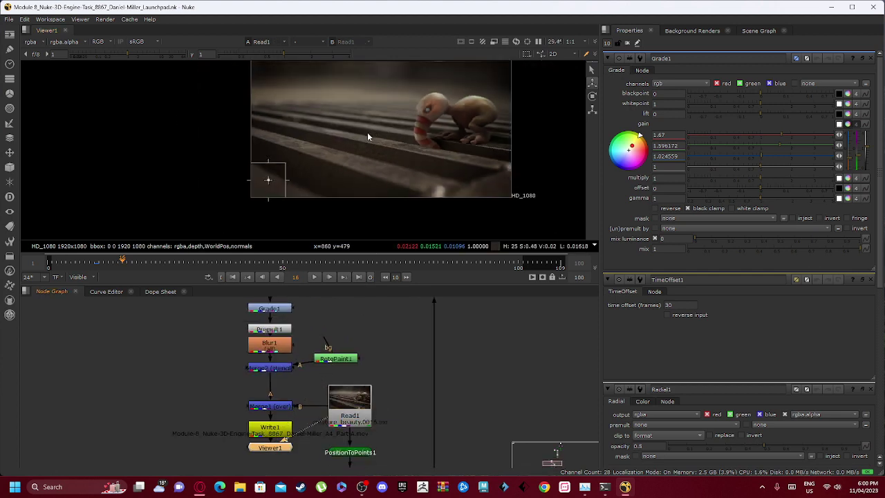
Step: Switch the viewer between the RotoPaint1 matte and the Read1 plate to compare the masked area with the grate's foreground
scroll(367, 137, "down", 1)
left_click(344, 365)
key("1")
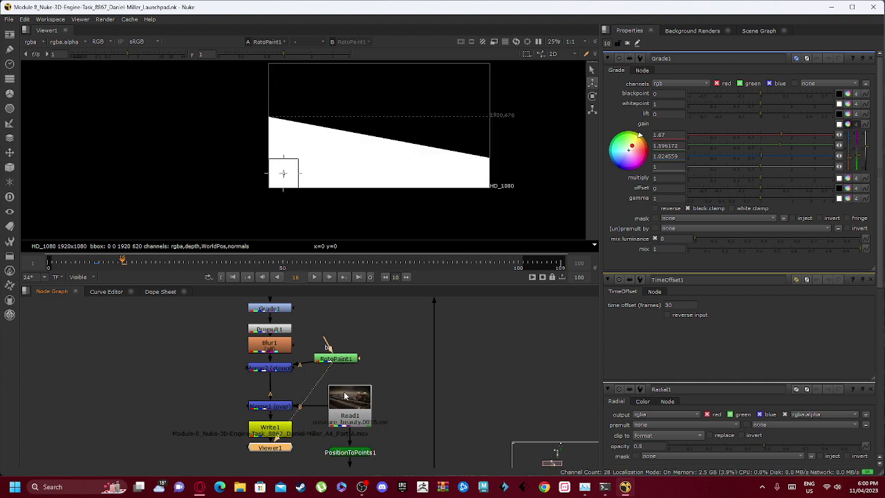
left_click(347, 395)
key("1")
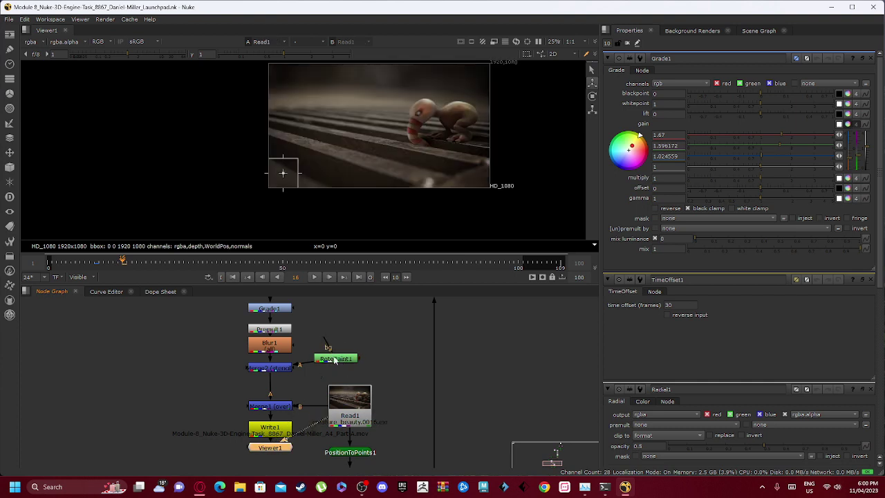
left_click(335, 359)
key("1")
left_click(349, 422)
key("1")
scroll(443, 159, "up", 4)
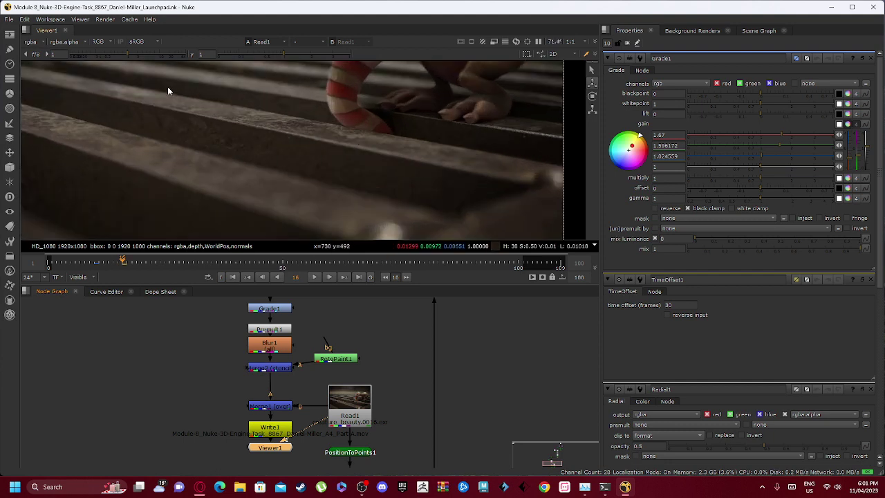
scroll(318, 347, "down", 3)
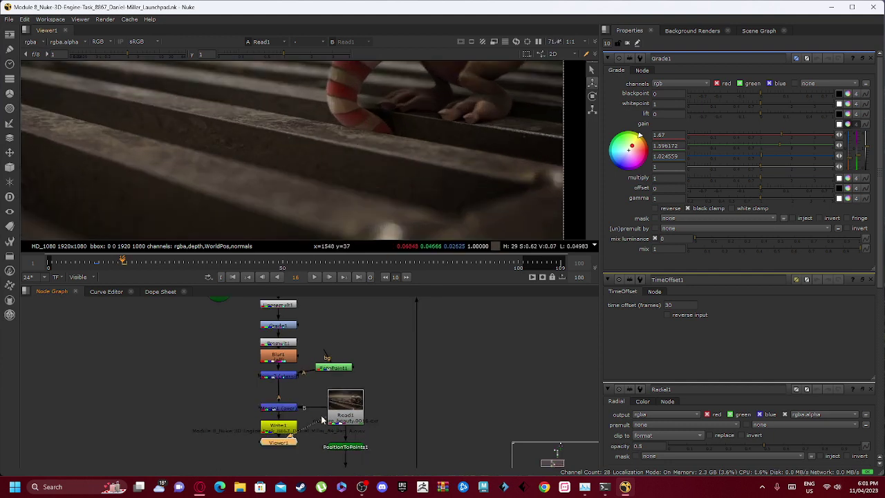
Step: Display the Write1 output in the viewer during playback and frame the creature
middle_click_drag(318, 346, 321, 324)
left_click(306, 356)
key("1")
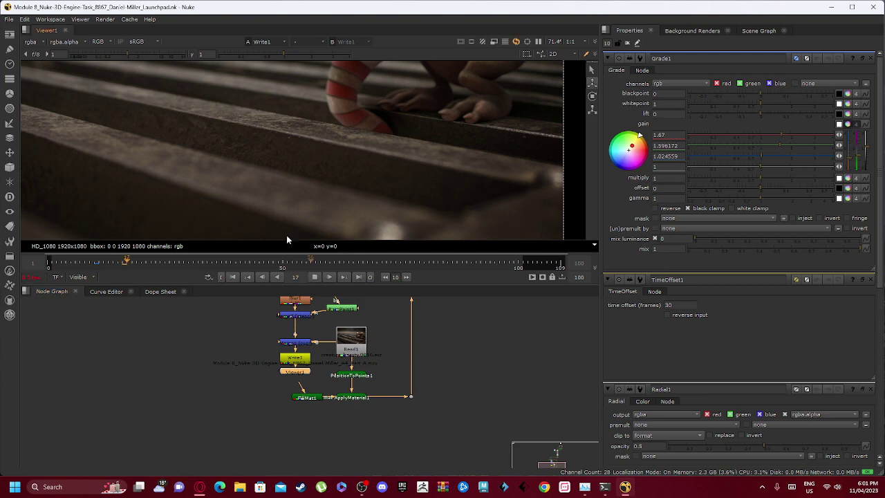
scroll(207, 145, "down", 1)
middle_click_drag(228, 146, 287, 179)
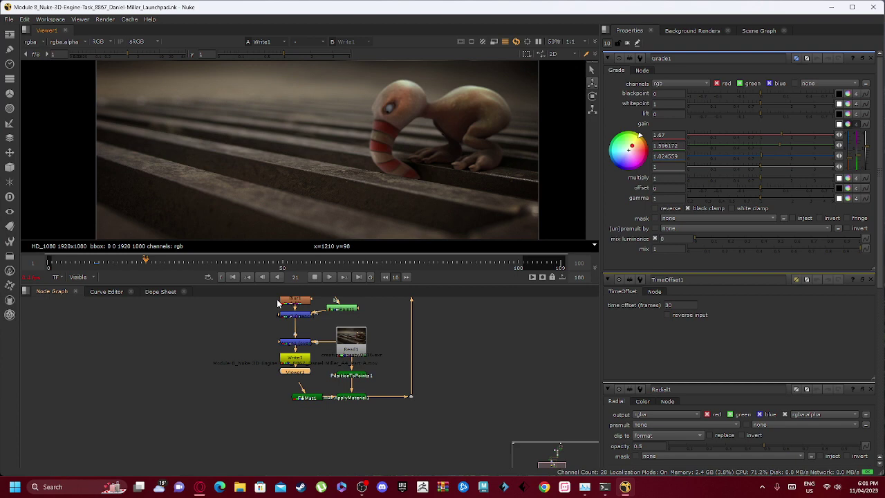
Step: Stop playback at frame 21 and try the viewer's region of interest, switching it on and off again
left_click(316, 277)
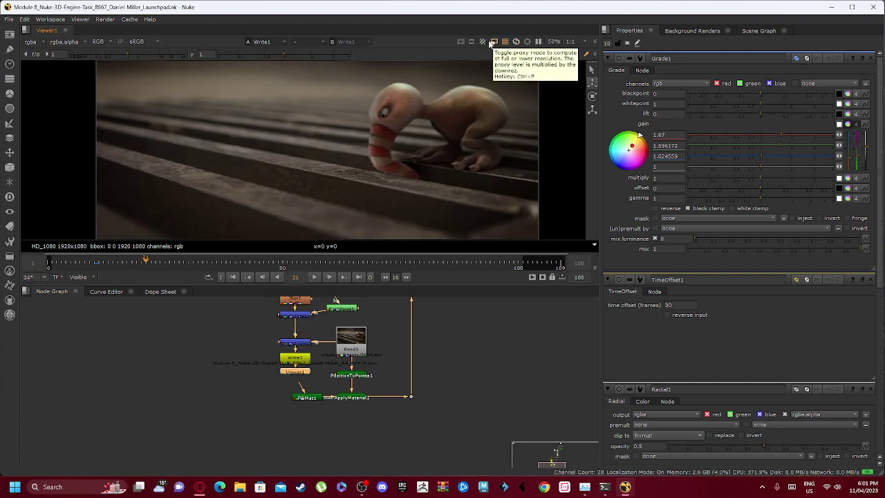
left_click(528, 42)
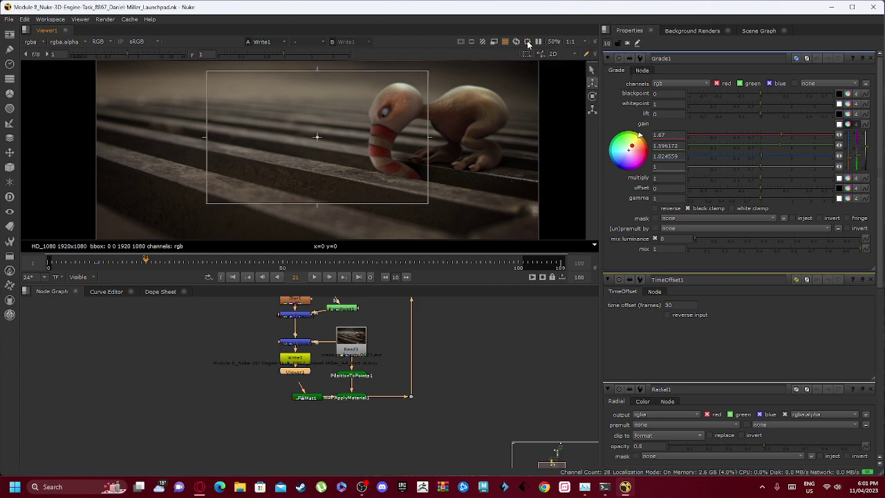
left_click(528, 42)
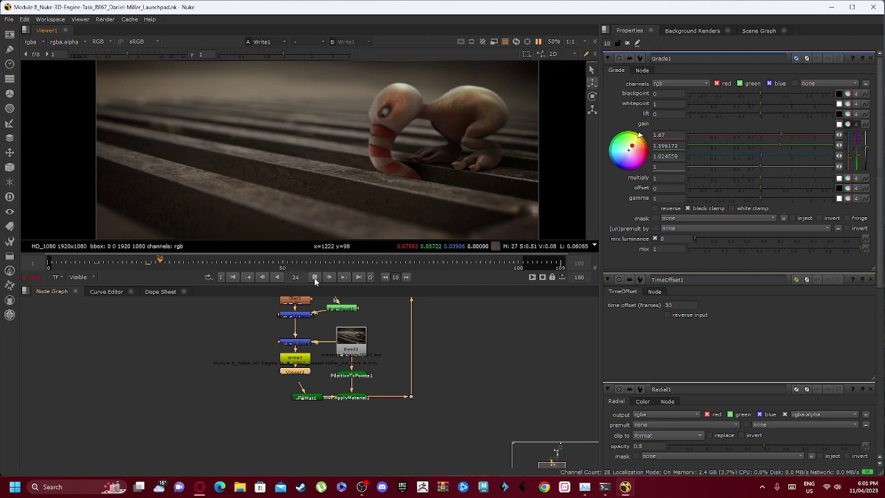
Step: Frame the whole Write1 image, return to frame 1 and refresh the viewer
scroll(244, 135, "down", 3)
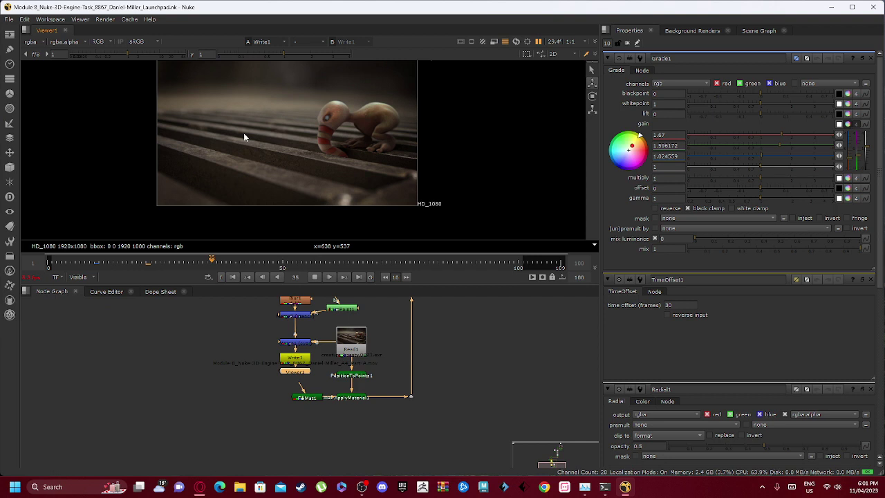
middle_click_drag(252, 128, 284, 147)
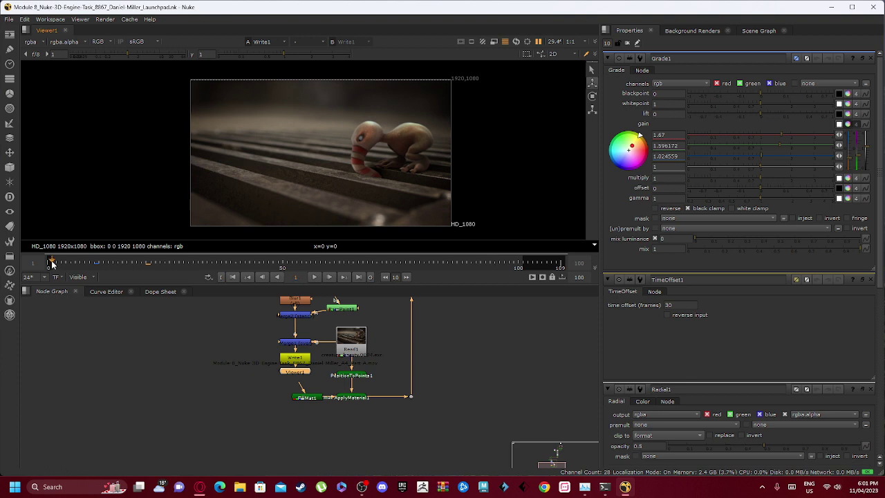
left_click(517, 42)
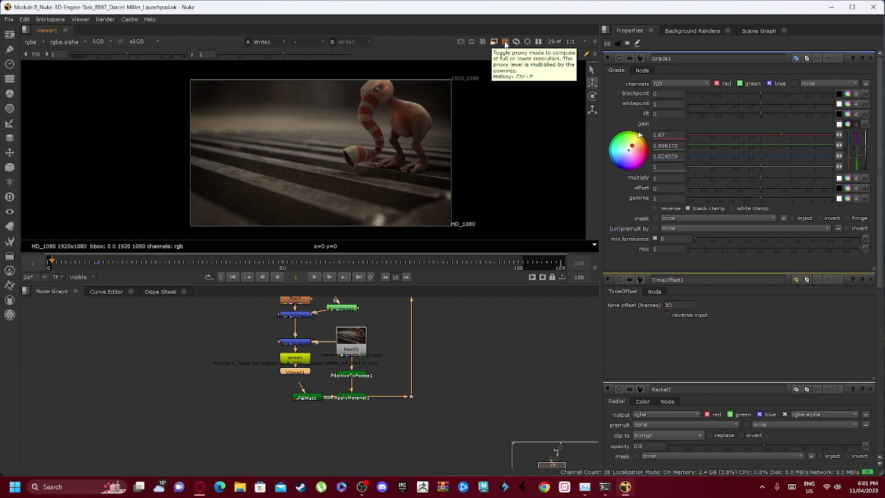
Step: Display the PositionToPoints1 point cloud in the 3D viewer and examine it from behind Camera2
left_click(357, 377)
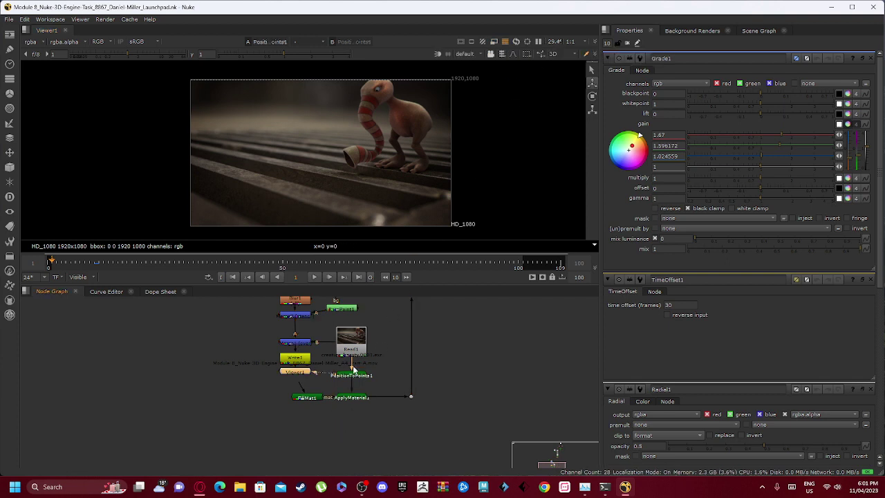
key("1")
scroll(280, 155, "down", 3)
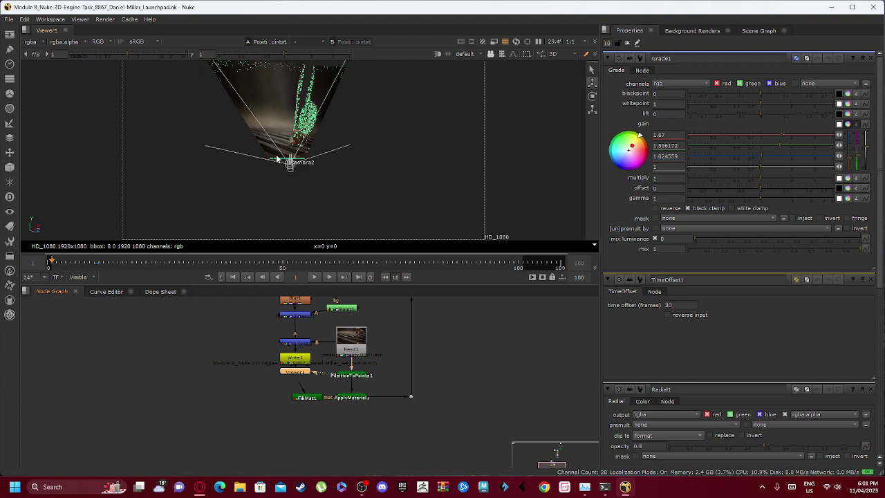
right_click(355, 174)
left_click(379, 134)
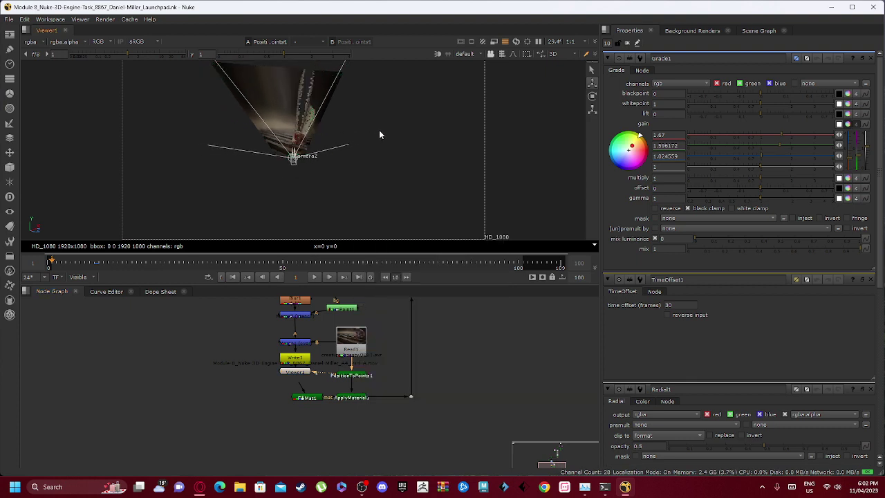
left_click_drag(416, 158, 332, 192, "ctrl")
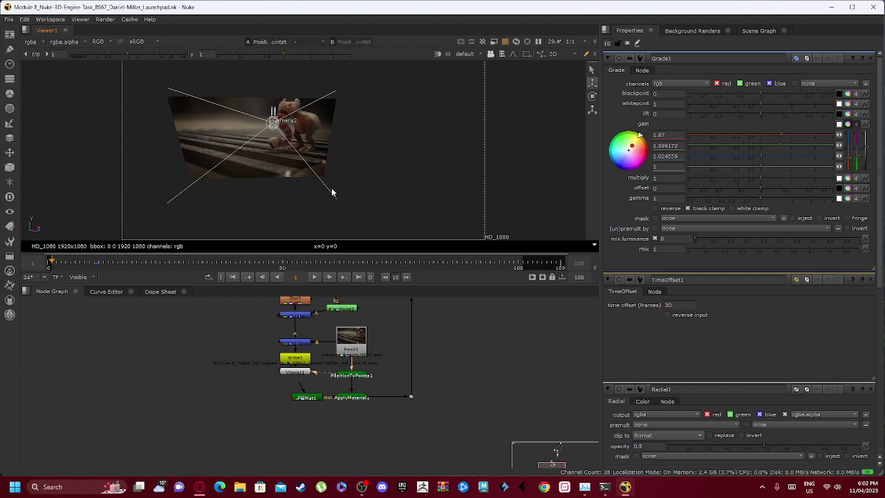
Step: Display the ApplyMaterial1 and FillMat1 outputs in the viewer
left_click(350, 398)
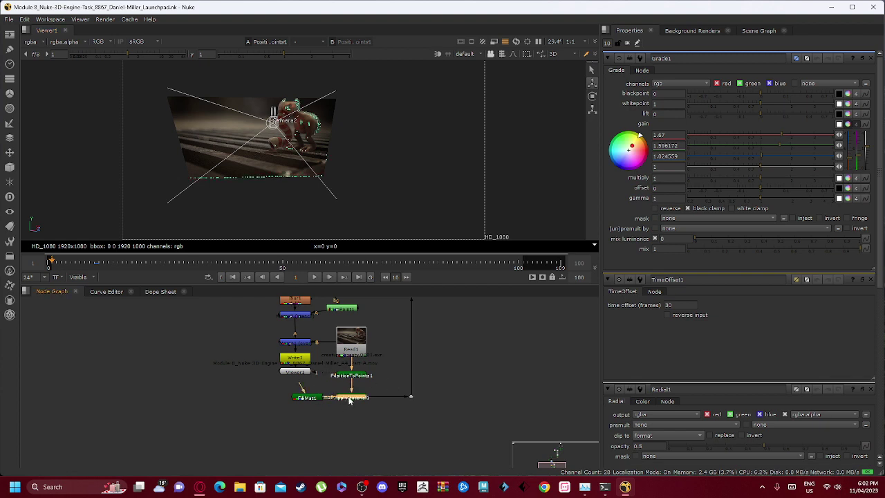
key("1")
left_click(307, 399)
key("1")
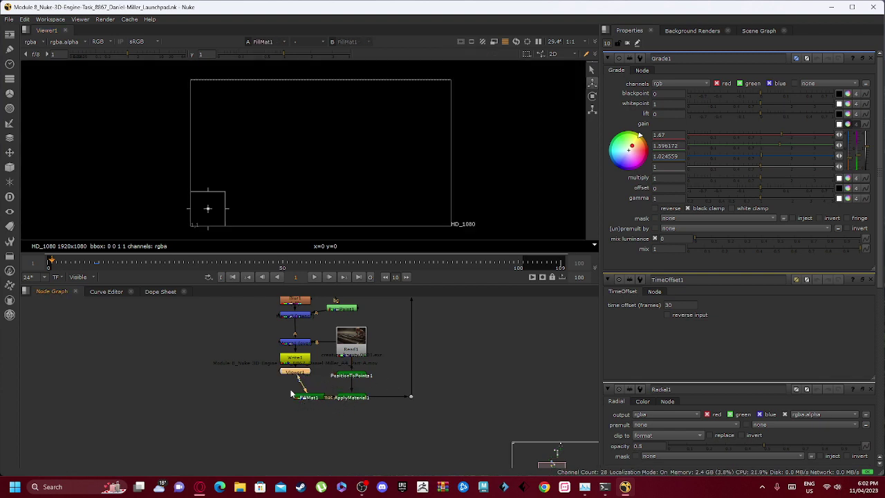
Step: Display the final Write1 output, play it back and turn on proxy mode for the viewer
left_click(298, 359)
key("1")
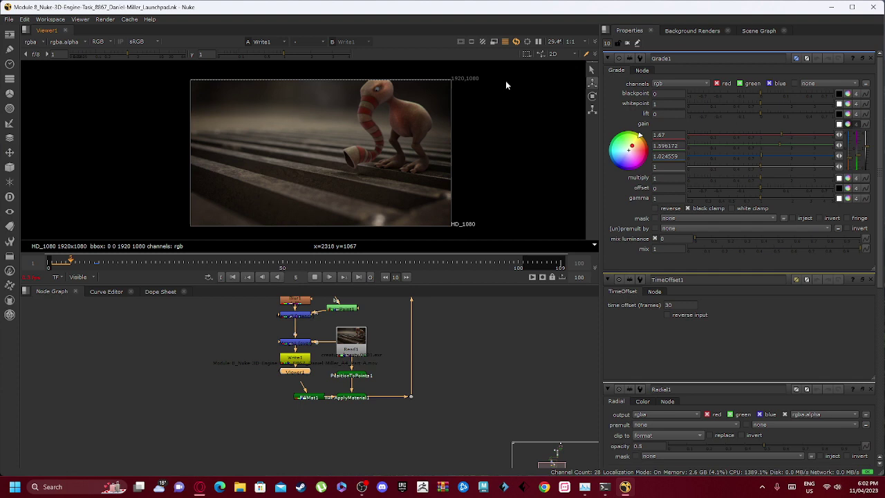
left_click(483, 42)
left_click(488, 49)
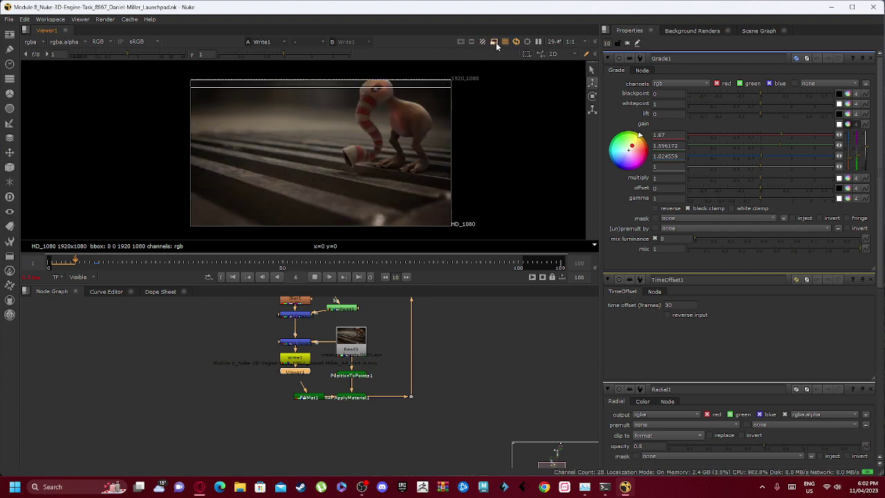
left_click(494, 42)
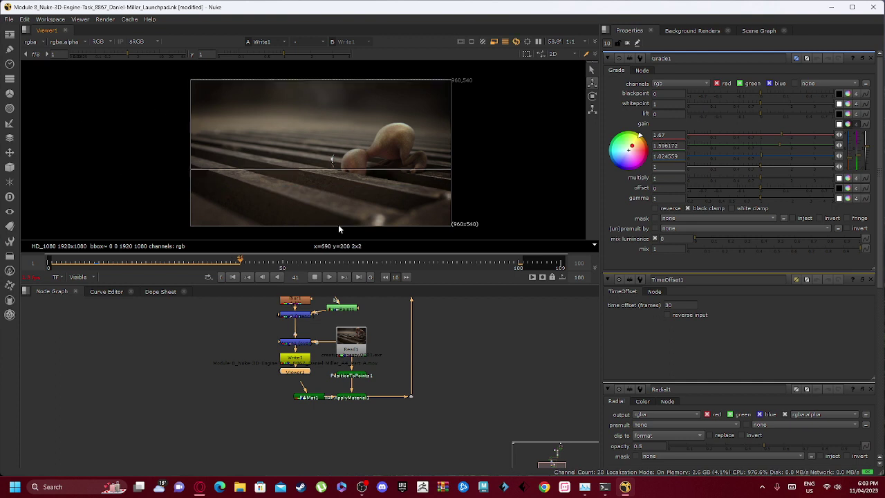
Step: Examine the butterflies and their particle trails near the creature close up while the final composite plays
scroll(338, 168, "up", 2)
scroll(337, 169, "up", 2)
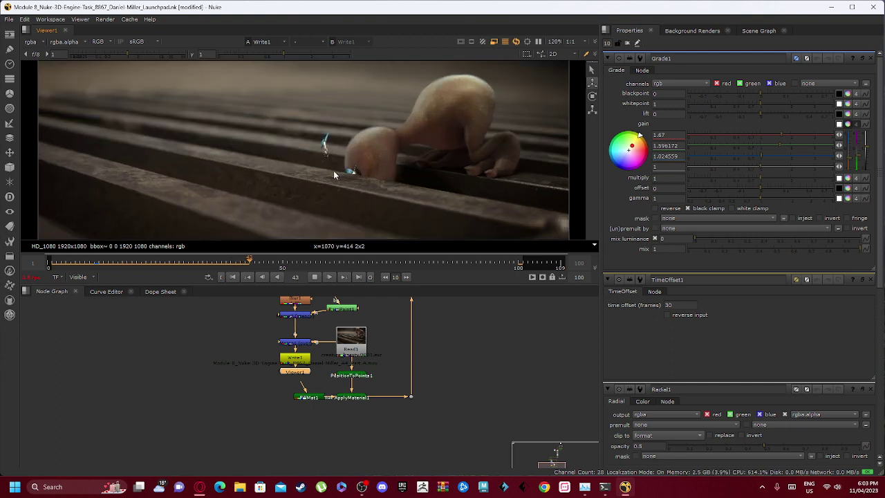
scroll(325, 161, "down", 3)
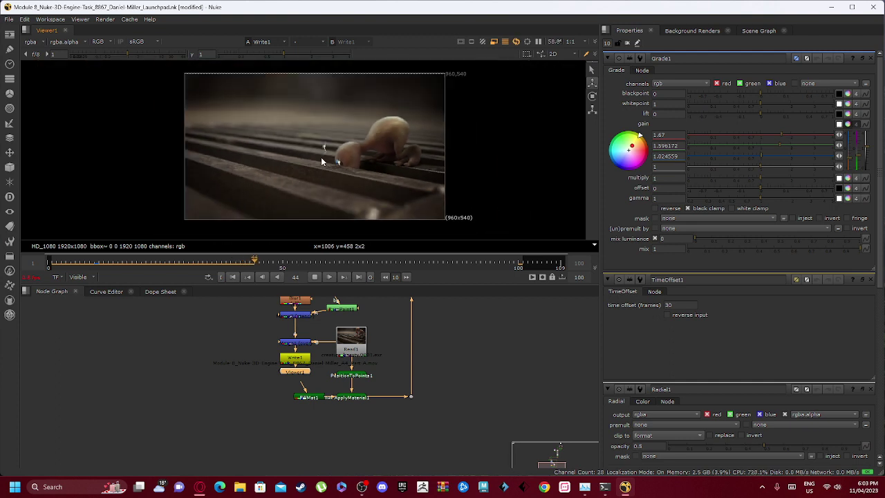
scroll(317, 136, "up", 6)
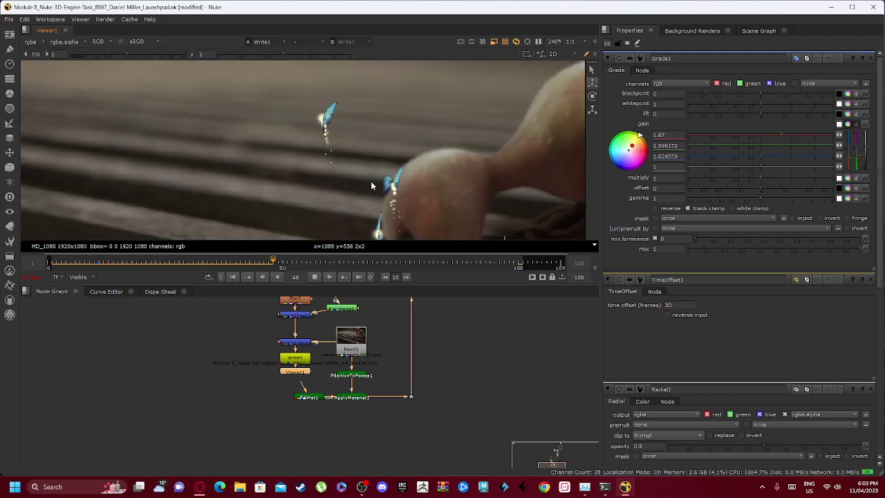
Step: Bring the entire frame of the playing composite into view to examine the overall butterfly motion
scroll(371, 181, "down", 3)
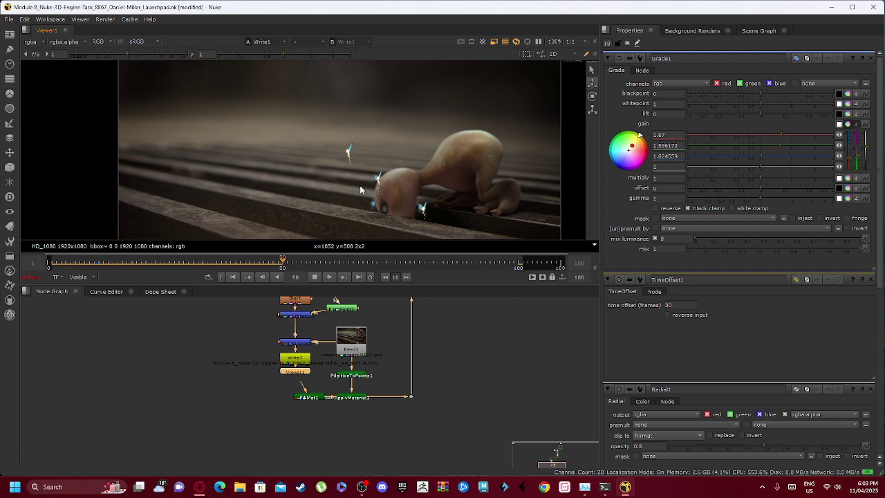
scroll(381, 183, "up", 1)
scroll(384, 181, "down", 5)
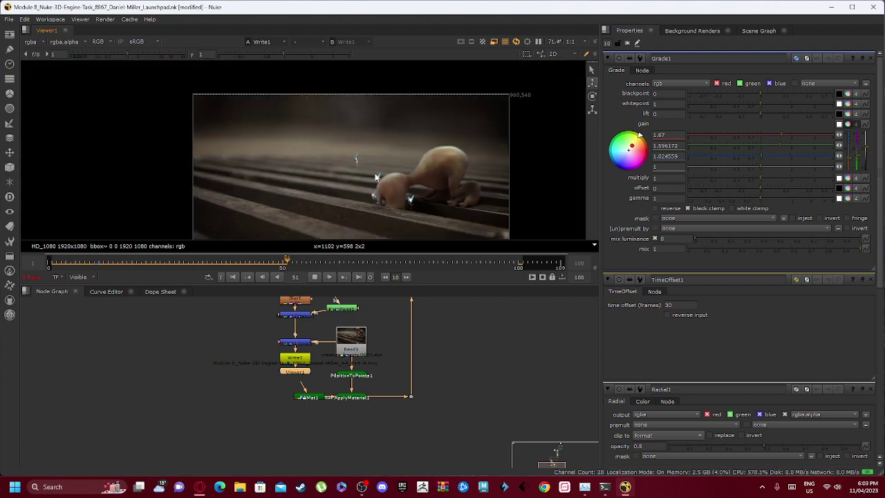
middle_click_drag(341, 197, 357, 175)
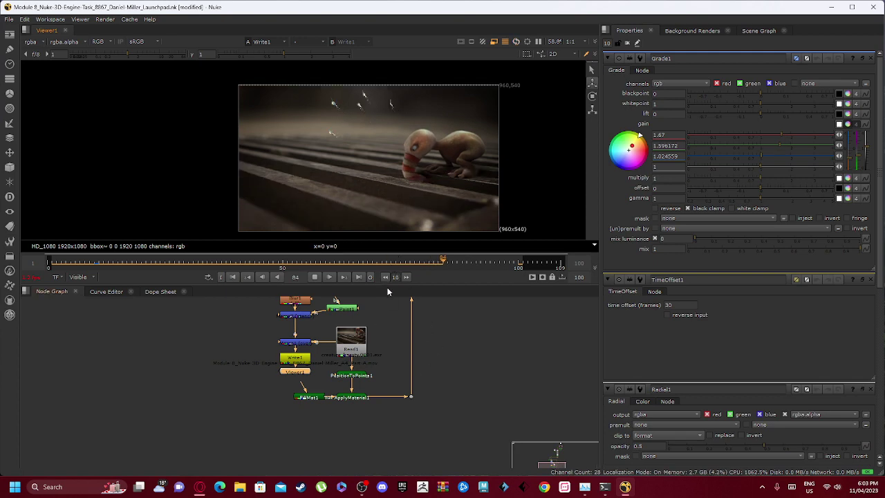
Step: Enlarge the viewer by shrinking the node graph and the properties area, and fit the whole playing composite in it
left_click_drag(390, 285, 439, 338)
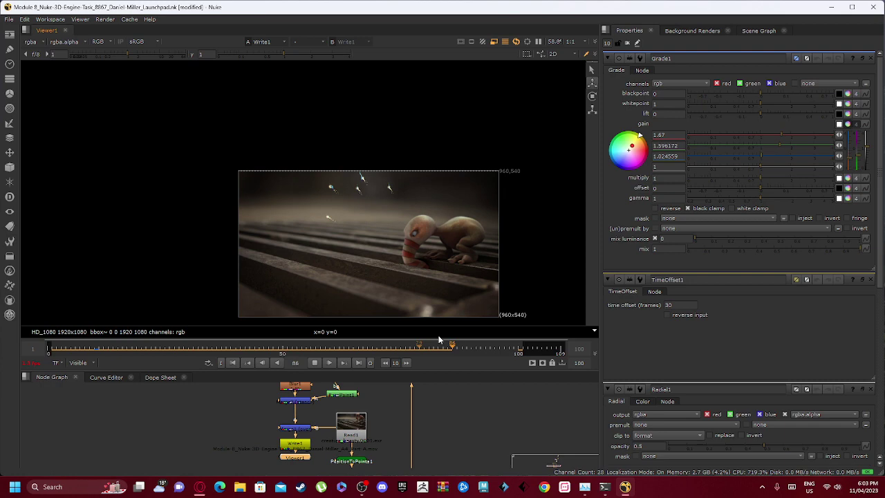
left_click_drag(601, 258, 702, 265)
scroll(515, 257, "up", 4)
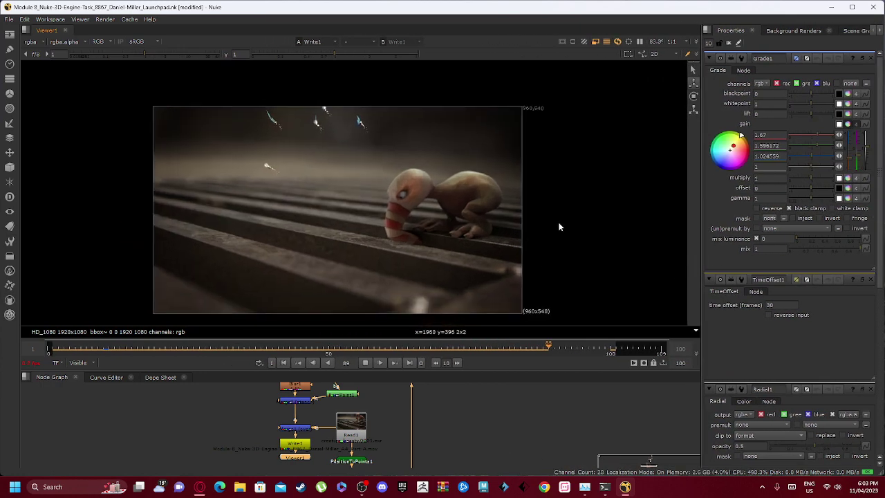
scroll(554, 224, "up", 2)
middle_click_drag(554, 224, 589, 237)
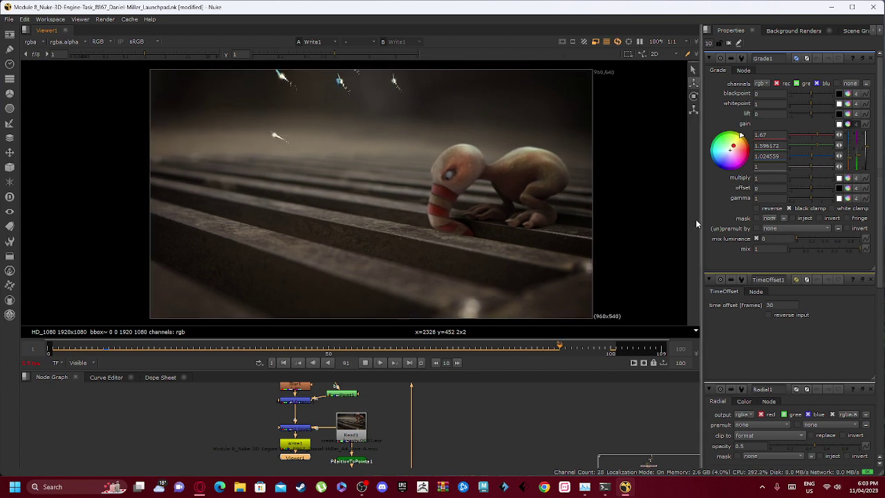
left_click_drag(702, 220, 801, 229)
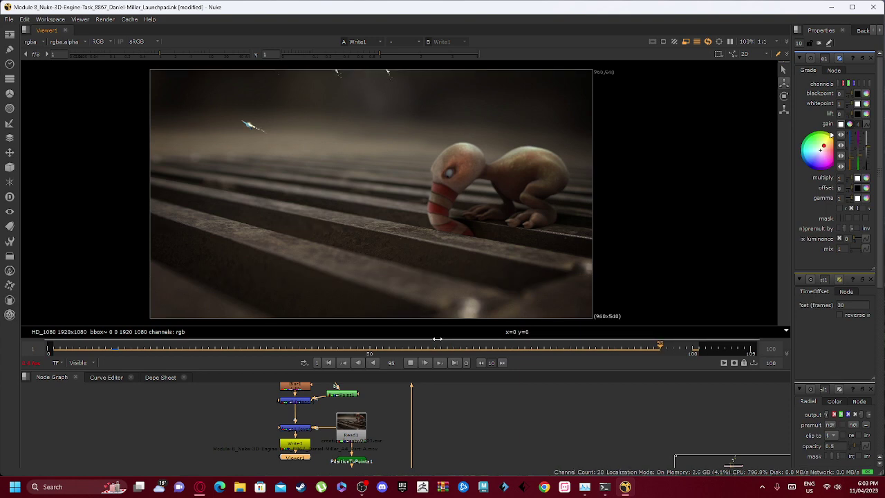
left_click_drag(424, 374, 426, 441)
scroll(411, 286, "up", 2)
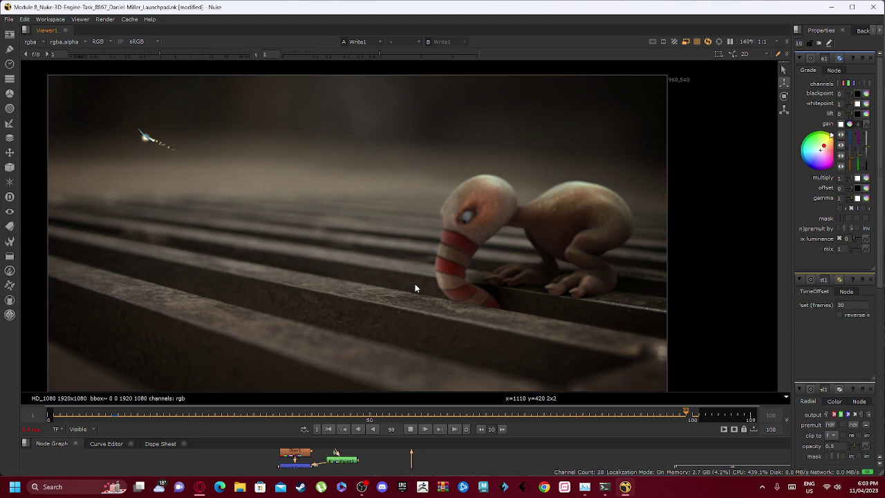
middle_click_drag(415, 288, 455, 265)
scroll(456, 265, "down", 1)
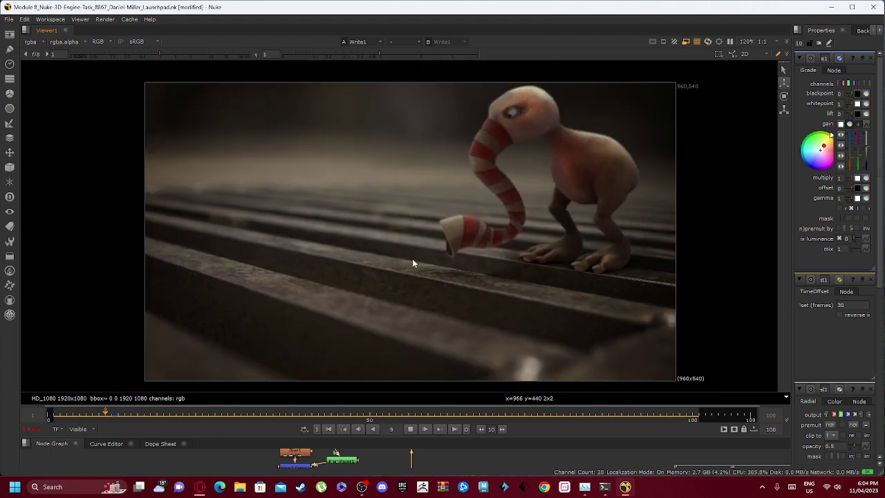